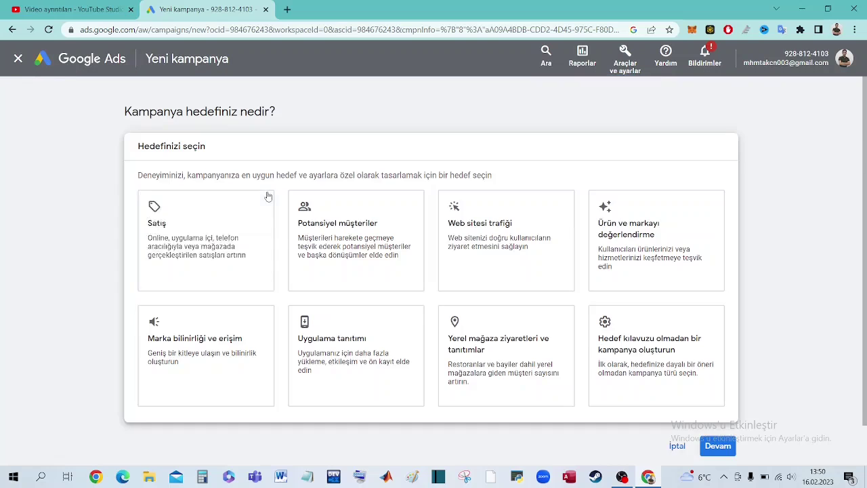
Start a campaign without goal guidance, choose the Video type with the Özel video kampanyası subtype, and continue to its settings.
{"action": "left_click", "coordinate": [267, 196]}
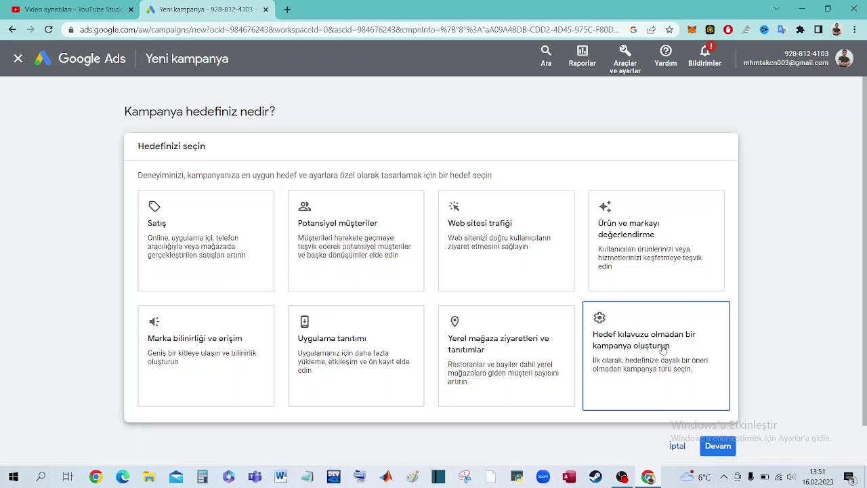
{"action": "left_click", "coordinate": [663, 348]}
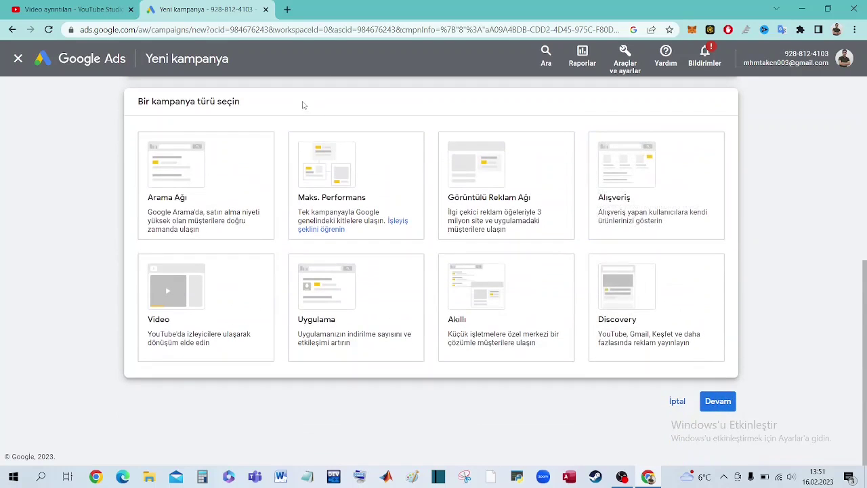
{"action": "left_click", "coordinate": [207, 337]}
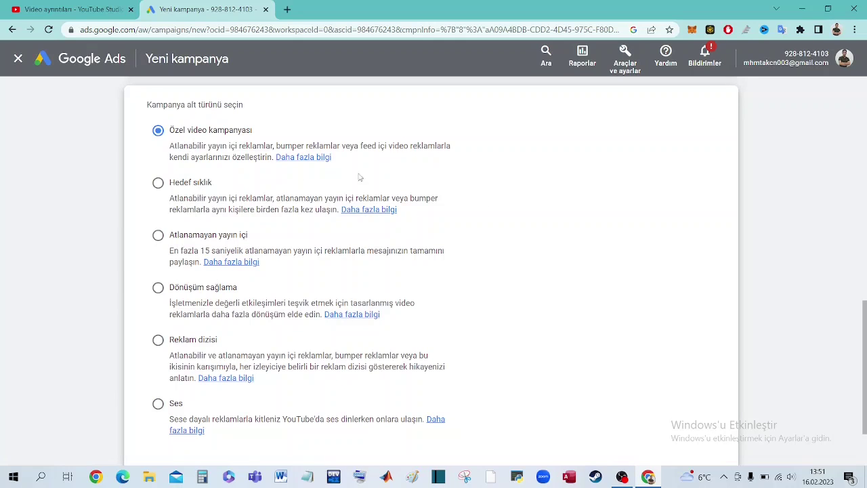
{"action": "scroll", "coordinate": [865, 336], "scroll_direction": "down", "scroll_amount": 3}
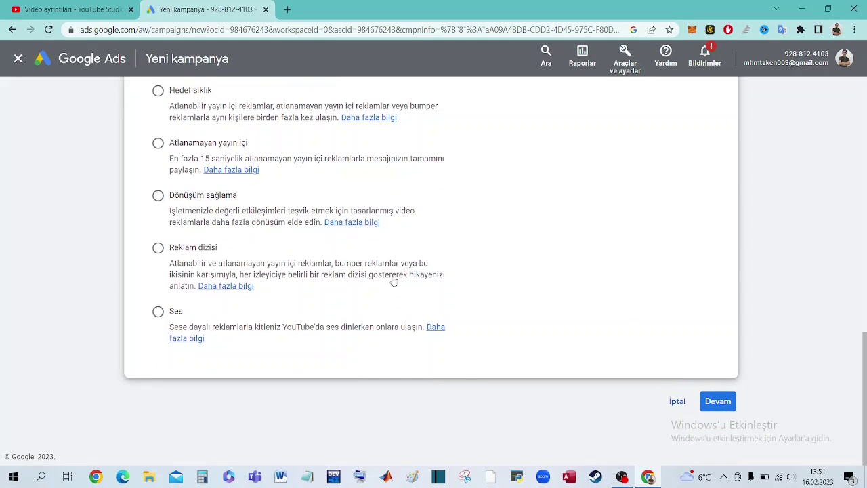
{"action": "left_click", "coordinate": [730, 406]}
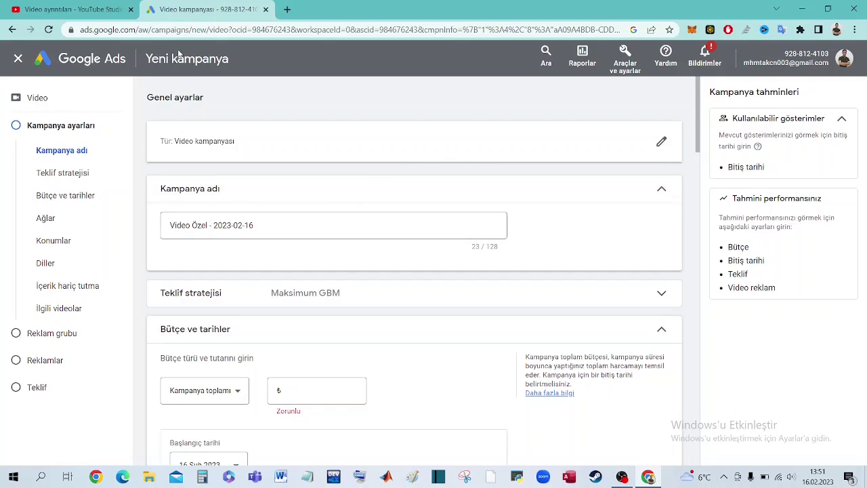
Copy the video's title from YouTube Studio and replace the default campaign name in Google Ads with it.
{"action": "left_click", "coordinate": [112, 9]}
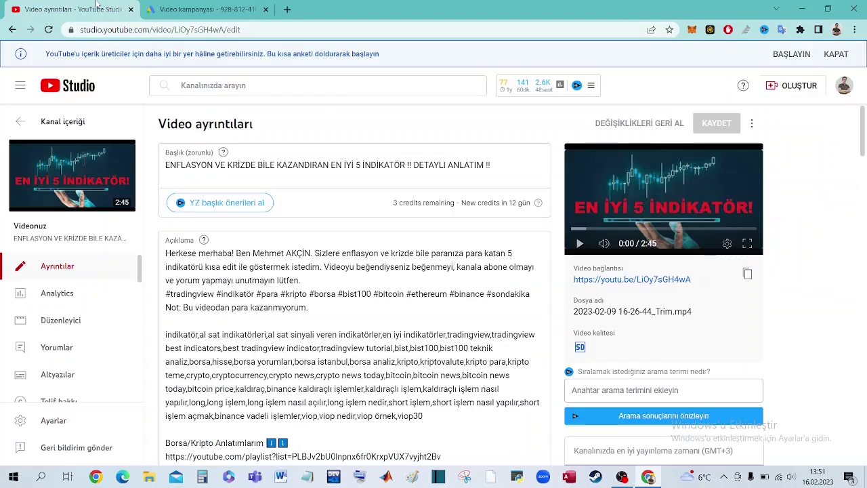
{"action": "left_click", "coordinate": [502, 164]}
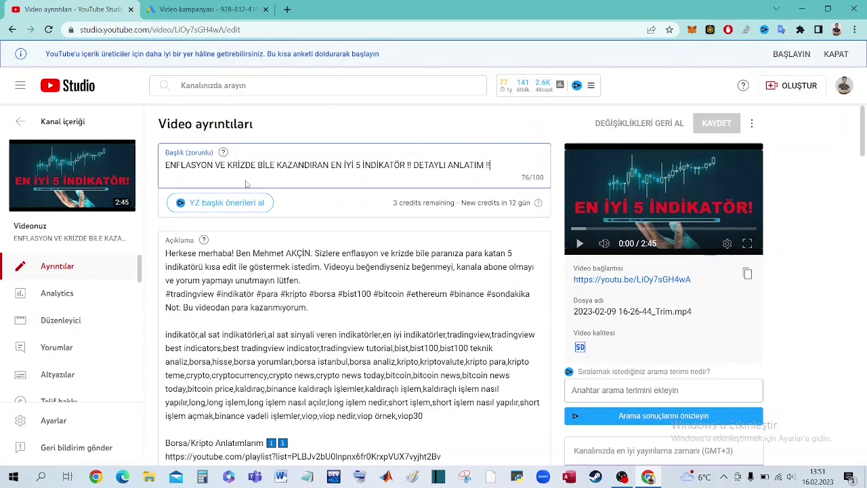
{"action": "left_click_drag", "start_coordinate": [494, 164], "coordinate": [165, 169]}
{"action": "key", "text": "ctrl+c"}
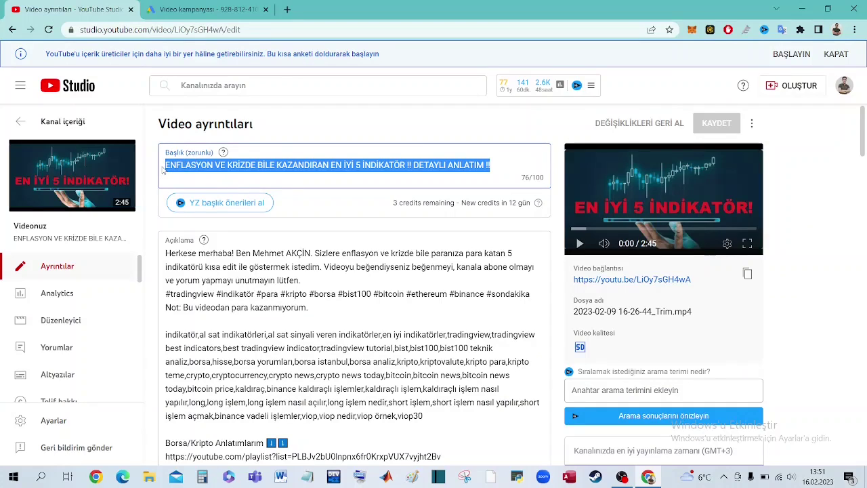
{"action": "left_click", "coordinate": [178, 5]}
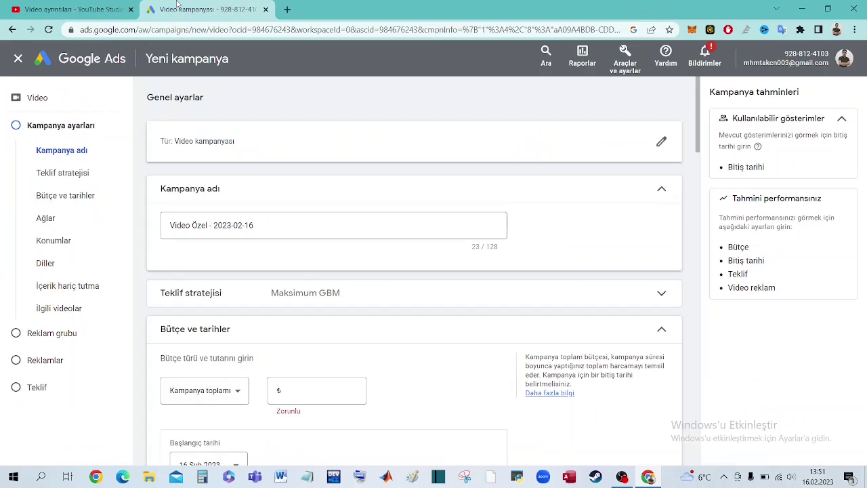
{"action": "left_click", "coordinate": [300, 225]}
{"action": "triple_click", "coordinate": [201, 225]}
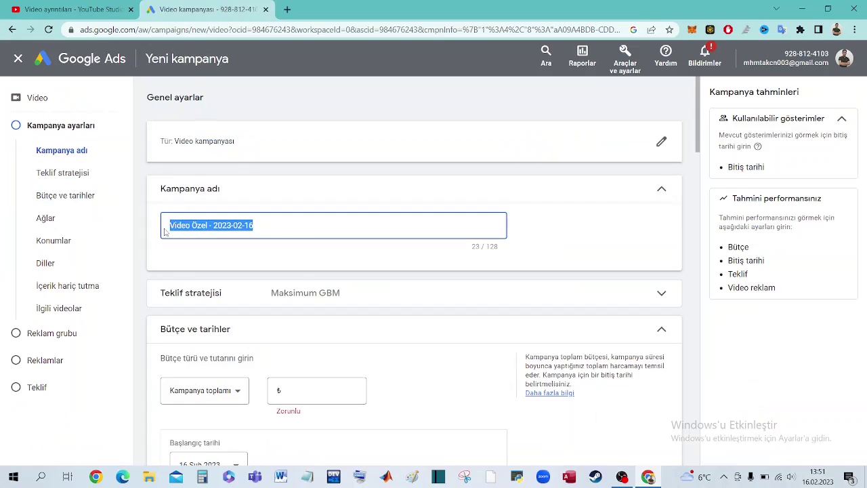
{"action": "key", "text": "ctrl+v"}
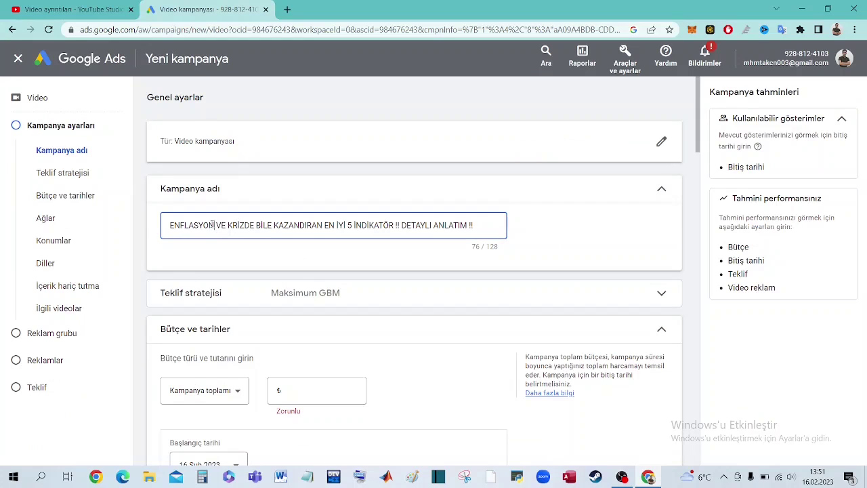
Change the opening words of the campaign name from all capitals to "Enflasyon ve Krizde".
{"action": "left_click_drag", "start_coordinate": [214, 225], "coordinate": [175, 229]}
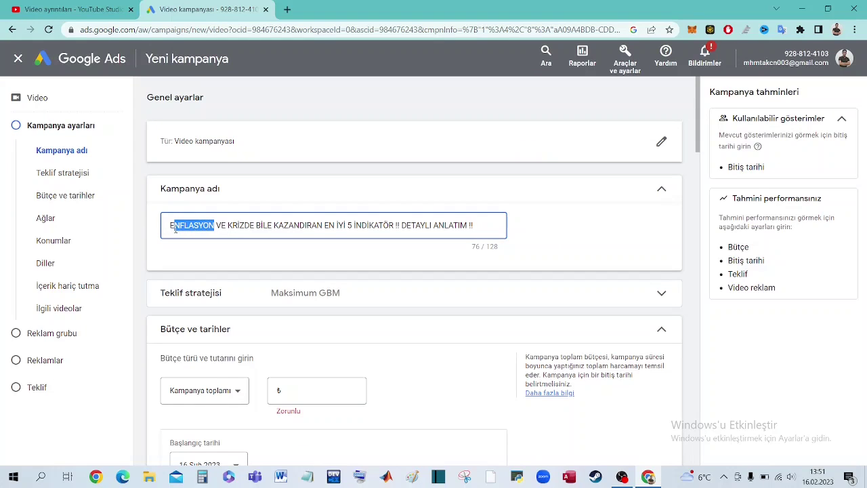
{"action": "type", "text": "nflasyon "}
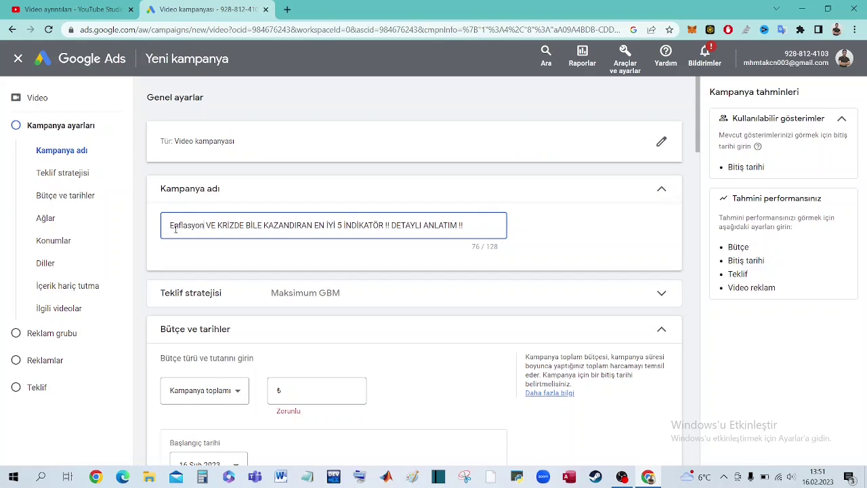
{"action": "type", "text": "ve"}
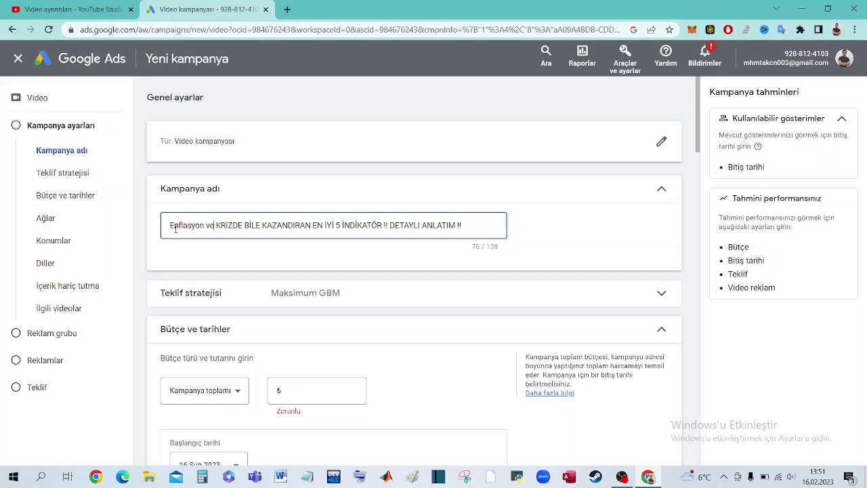
{"action": "key", "text": "shift+Right"}
{"action": "key", "text": "shift+Right"}
{"action": "key", "text": "shift+Right"}
{"action": "type", "text": "rizde"}
{"action": "key", "text": "Right"}
{"action": "key", "text": "Right"}
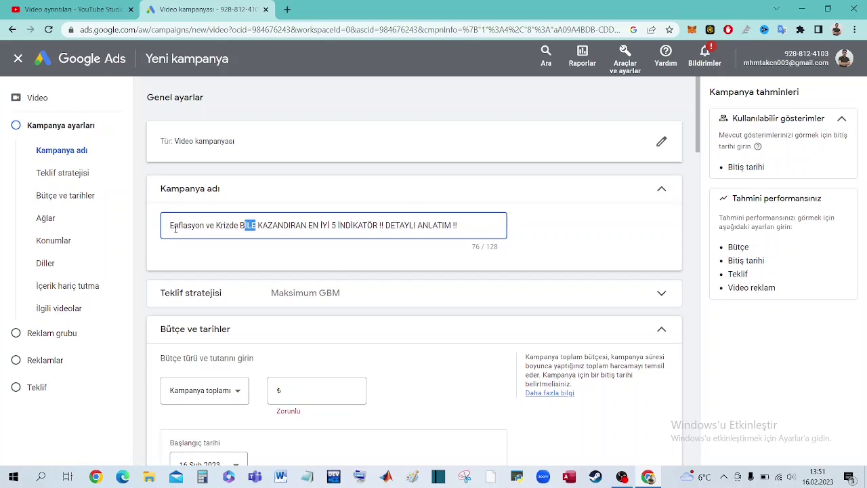
Change the middle words of the campaign name from all capitals to "Bile Kazandıran En İyi".
{"action": "type", "text": "ile"}
{"action": "key", "text": "shift+Right"}
{"action": "key", "text": "shift+Right"}
{"action": "key", "text": "shift+Right"}
{"action": "key", "text": "shift+Right"}
{"action": "key", "text": "shift+Right"}
{"action": "key", "text": "shift+Right"}
{"action": "key", "text": "shift+Right"}
{"action": "key", "text": "shift+Right"}
{"action": "key", "text": "shift+Right"}
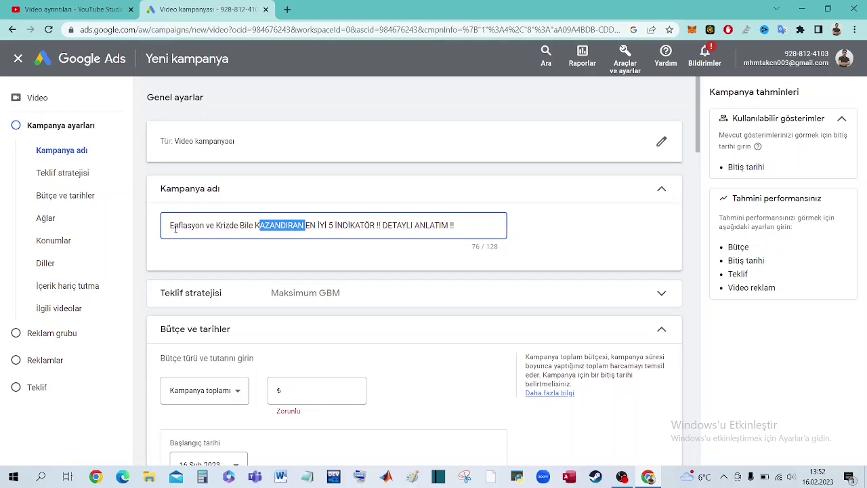
{"action": "type", "text": "azandıran"}
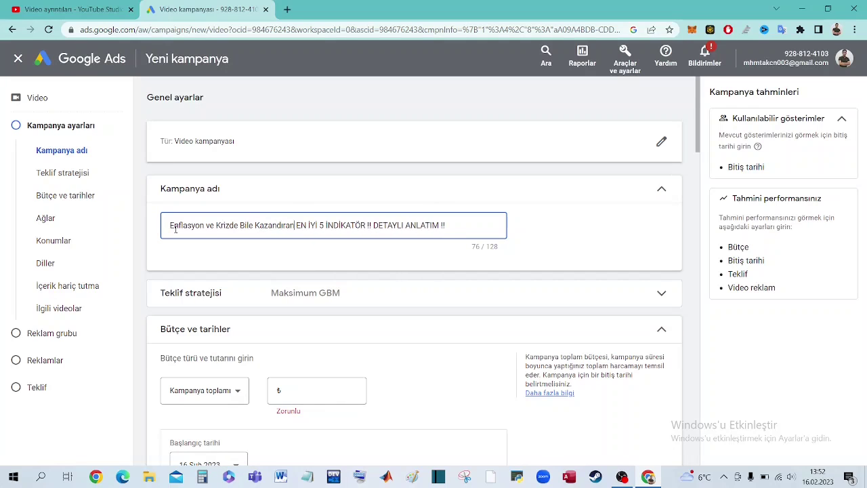
{"action": "key", "text": "BackSpace"}
{"action": "type", "text": "n İ"}
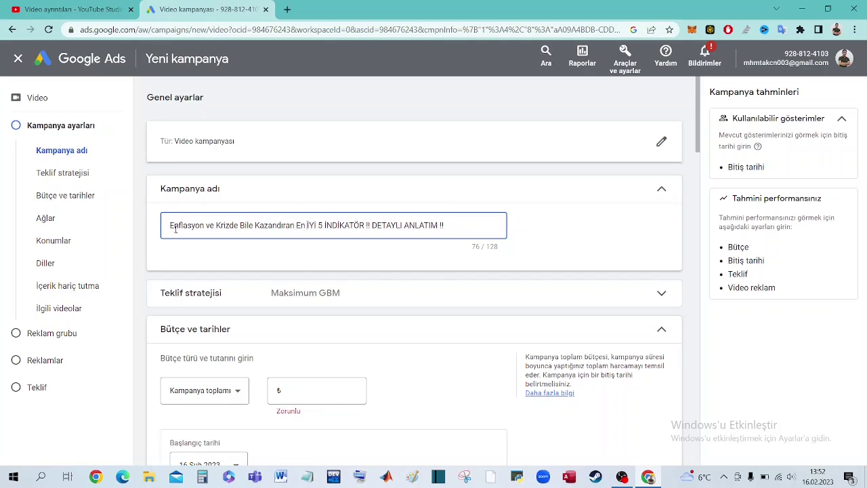
{"action": "type", "text": "yi"}
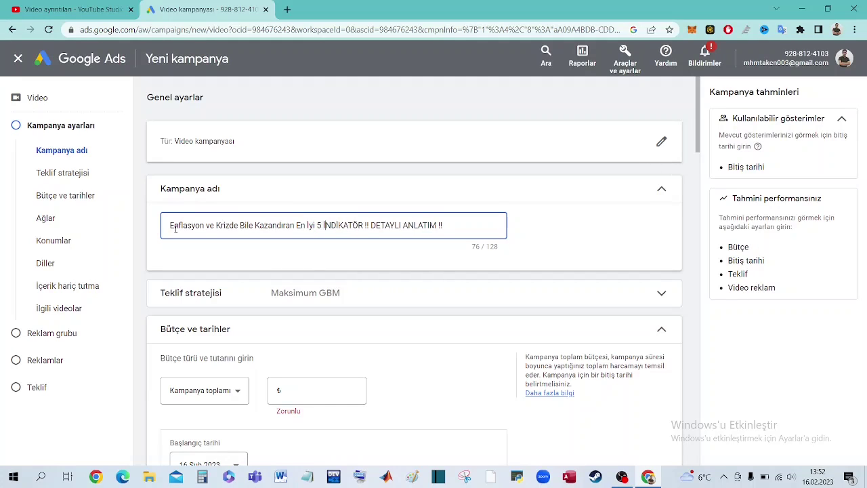
Change the end of the campaign name to "İndikatör Detaylı Anlatım", removing the exclamation marks.
{"action": "key", "text": "shift+Right"}
{"action": "key", "text": "shift+Right"}
{"action": "key", "text": "shift+Right"}
{"action": "key", "text": "shift+Right"}
{"action": "key", "text": "shift+Right"}
{"action": "key", "text": "shift+Right"}
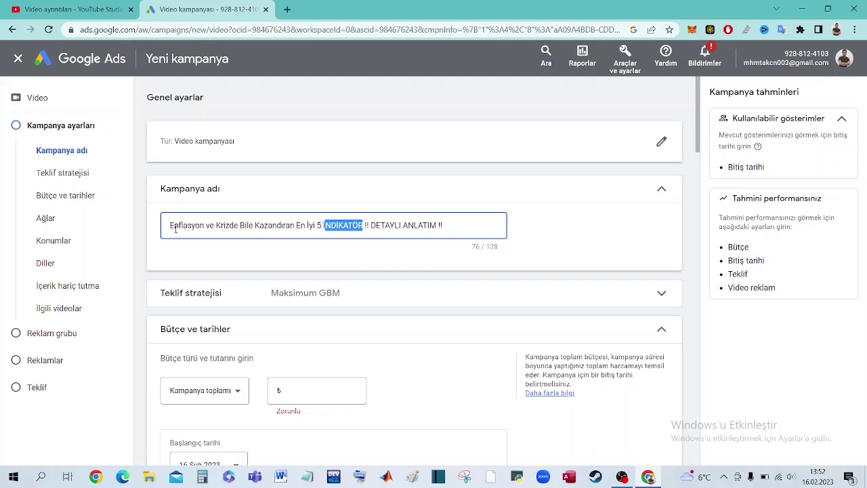
{"action": "type", "text": "ndikatör"}
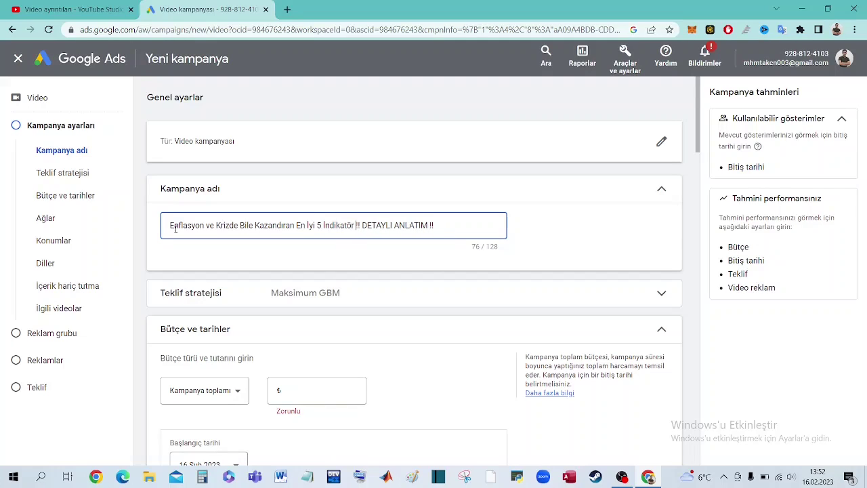
{"action": "key", "text": "BackSpace"}
{"action": "key", "text": "BackSpace"}
{"action": "key", "text": "shift+Right"}
{"action": "key", "text": "shift+Right"}
{"action": "key", "text": "shift+Right"}
{"action": "key", "text": "shift+Right"}
{"action": "type", "text": "etayl"}
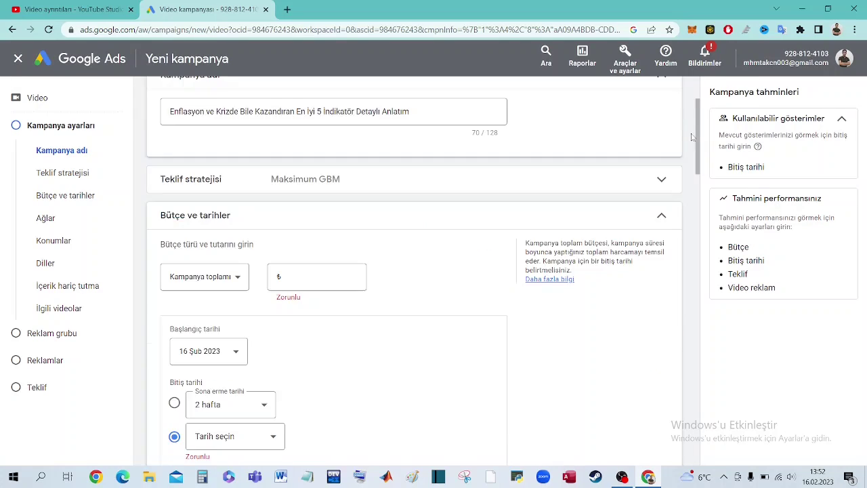
Set the campaign total budget to ₺80,00 and its end date to 22 Şub 2023.
{"action": "left_click", "coordinate": [317, 275]}
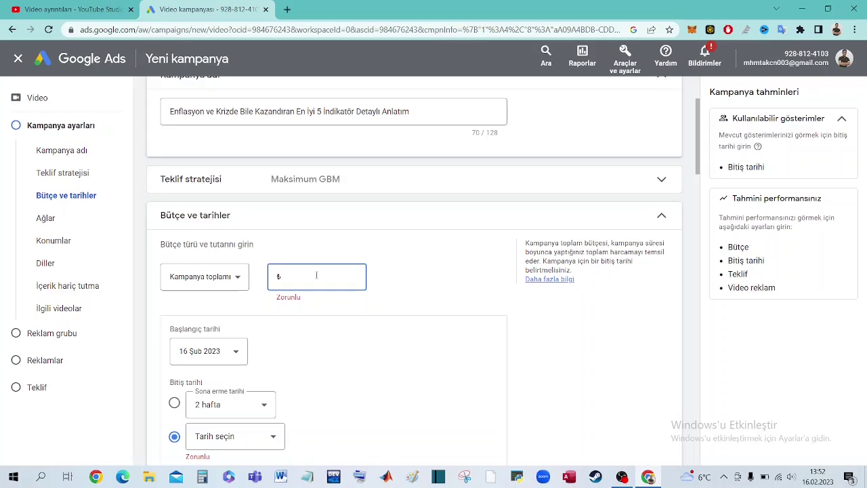
{"action": "type", "text": "8000"}
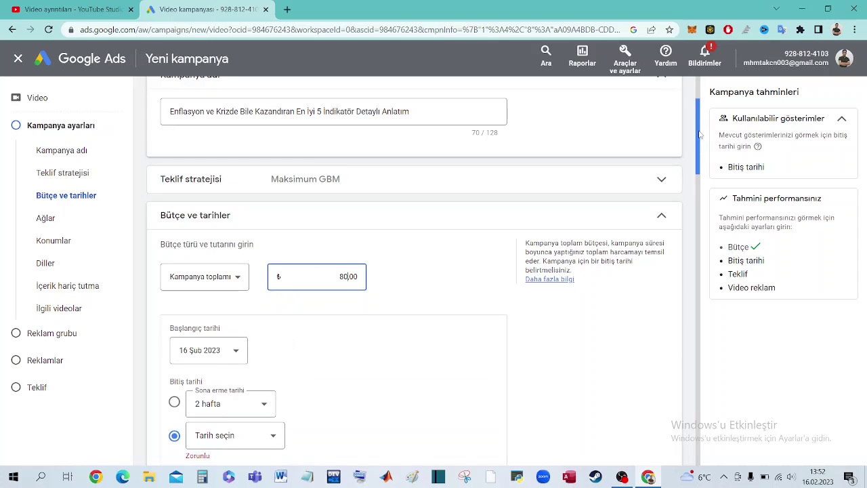
{"action": "scroll", "coordinate": [700, 134], "scroll_direction": "down", "scroll_amount": 3}
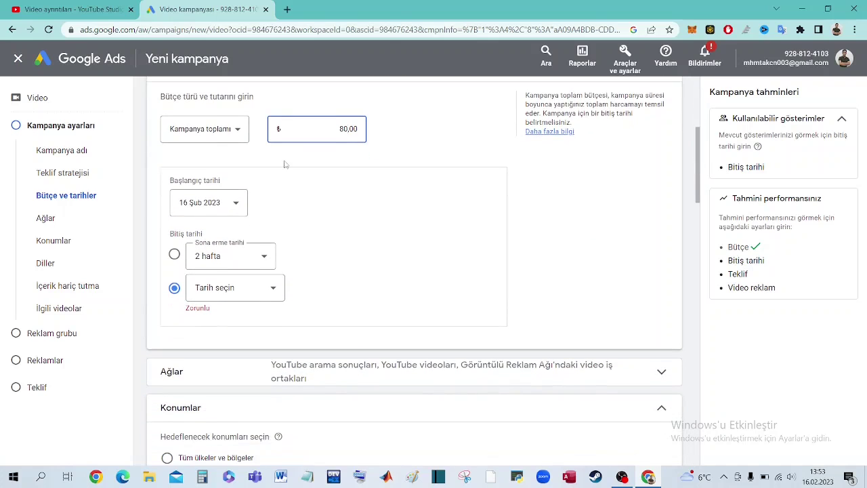
{"action": "left_click", "coordinate": [219, 296]}
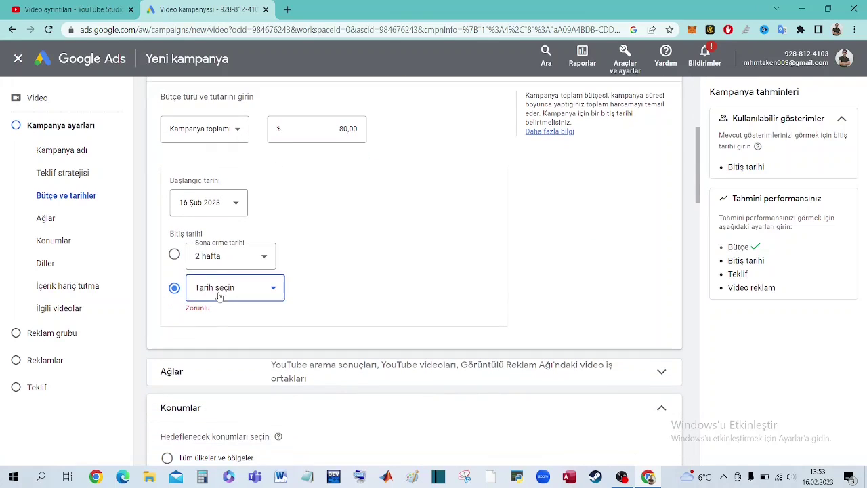
{"action": "left_click", "coordinate": [379, 259]}
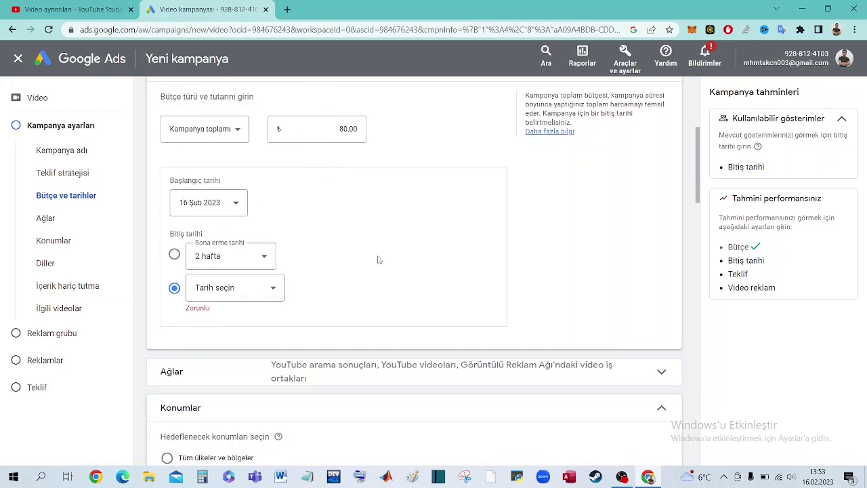
{"action": "left_click", "coordinate": [213, 262]}
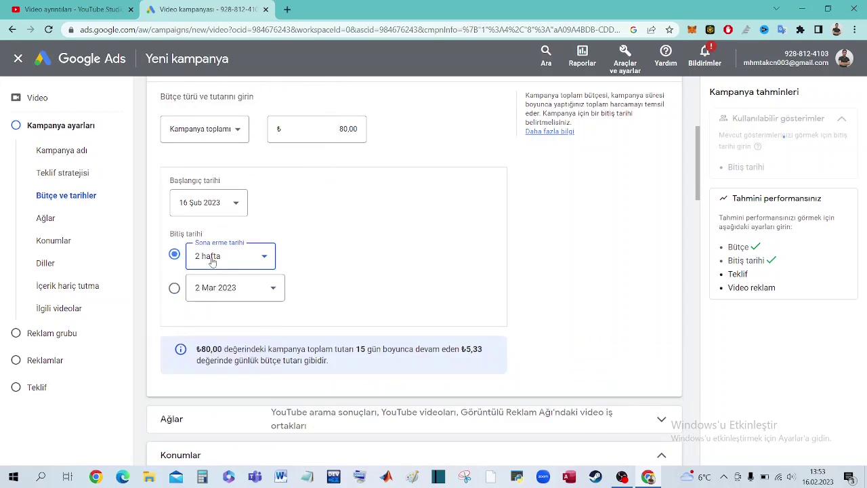
{"action": "left_click", "coordinate": [344, 265]}
{"action": "left_click", "coordinate": [244, 289]}
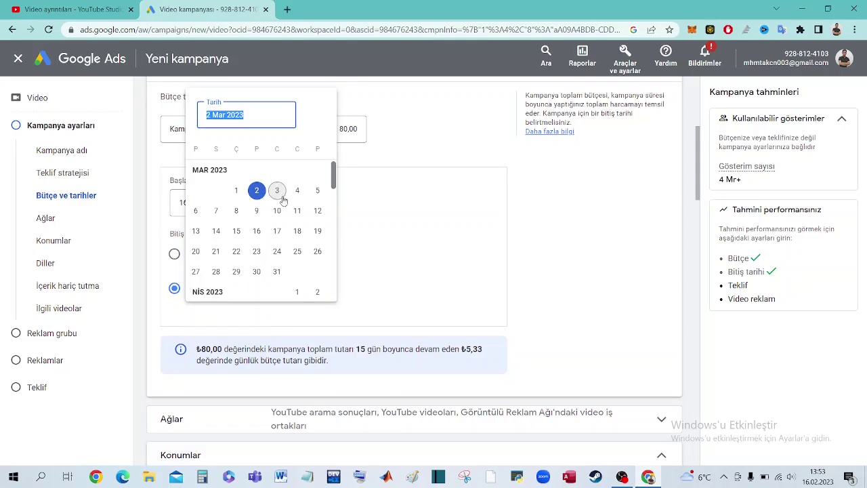
{"action": "left_click_drag", "start_coordinate": [332, 173], "coordinate": [332, 165]}
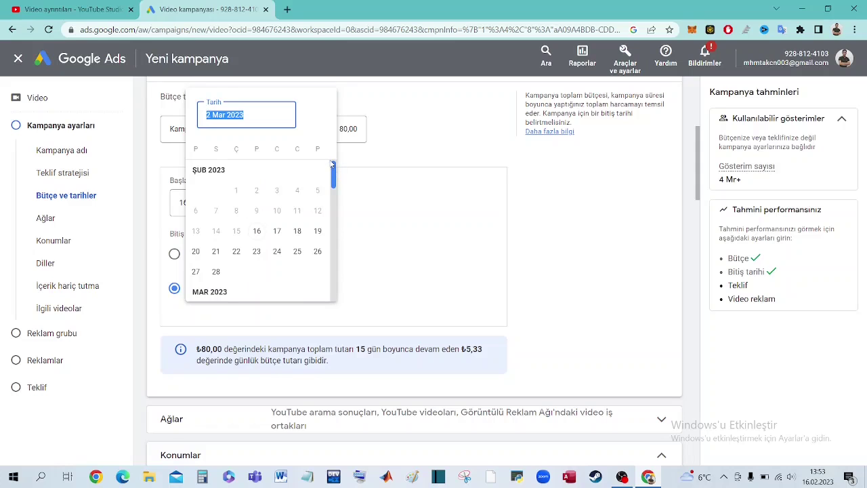
{"action": "left_click", "coordinate": [235, 251]}
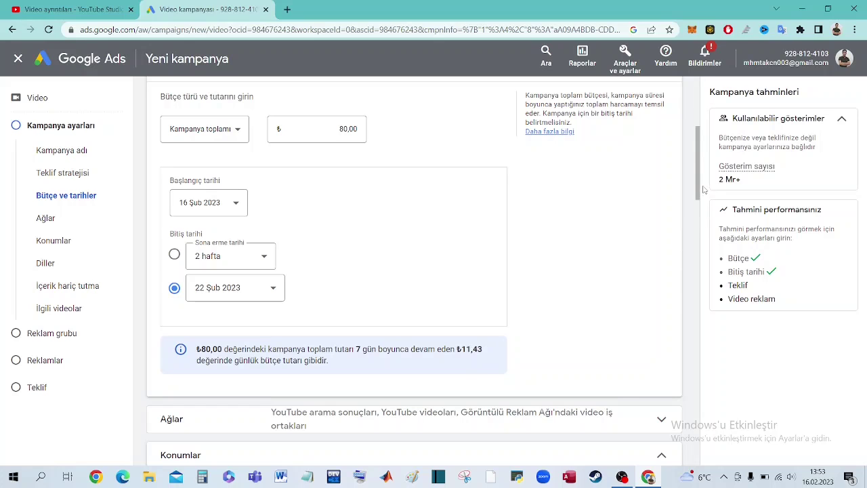
Expand the related videos settings (İlgili videolar) of the campaign, keeping Türkiye as location and Türkçe as language.
{"action": "left_click_drag", "start_coordinate": [700, 199], "coordinate": [694, 232]}
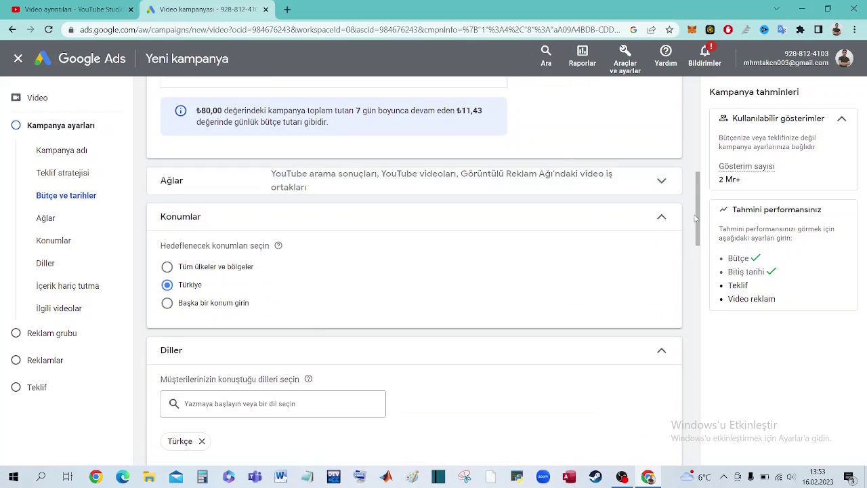
{"action": "scroll", "coordinate": [701, 214], "scroll_direction": "down", "scroll_amount": 2}
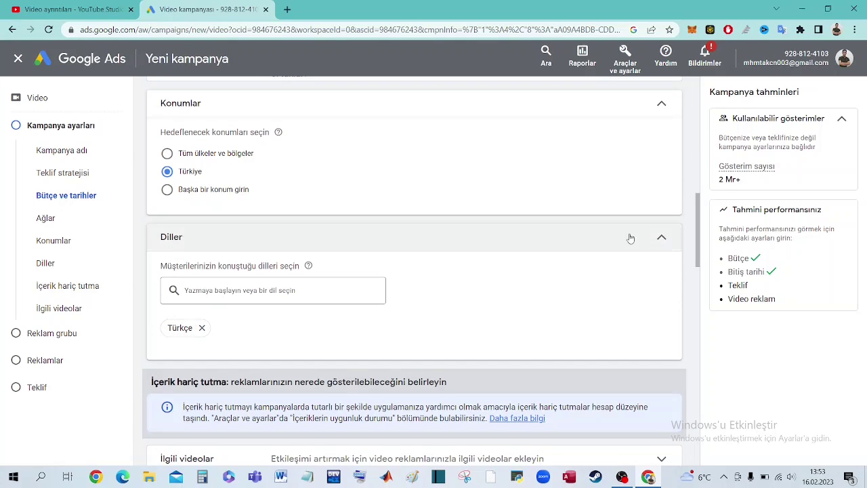
{"action": "left_click_drag", "start_coordinate": [698, 217], "coordinate": [686, 268]}
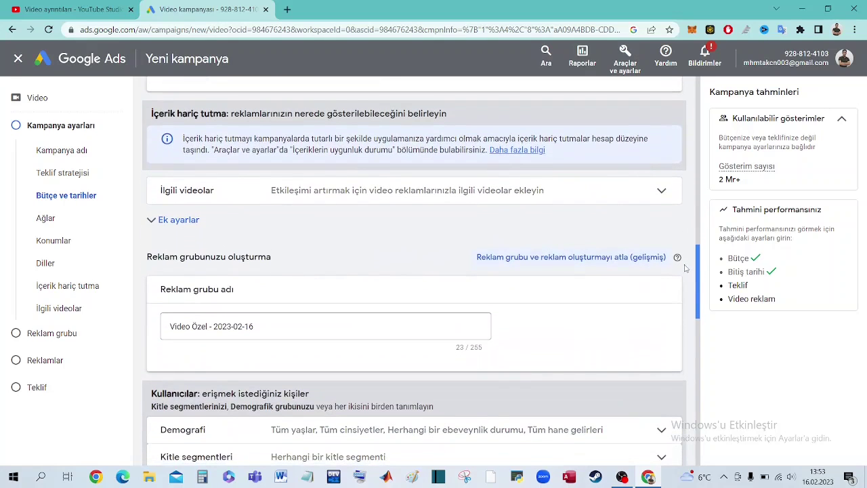
{"action": "left_click", "coordinate": [619, 190]}
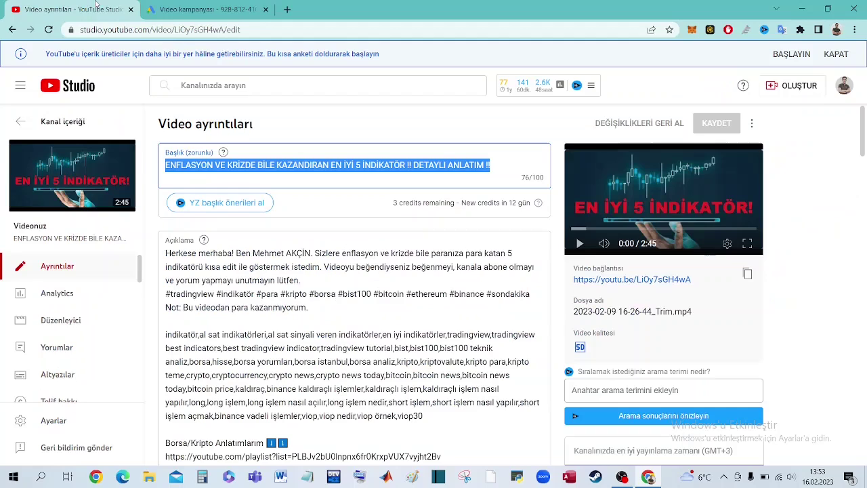
Switch to YouTube Studio and copy the shareable link of the channel video "ENFLASYON NEDİR VE ENFLASYONDAN NASIL KORUNURUZ? DETAYLI ANLATIM !!".
{"action": "left_click", "coordinate": [74, 9]}
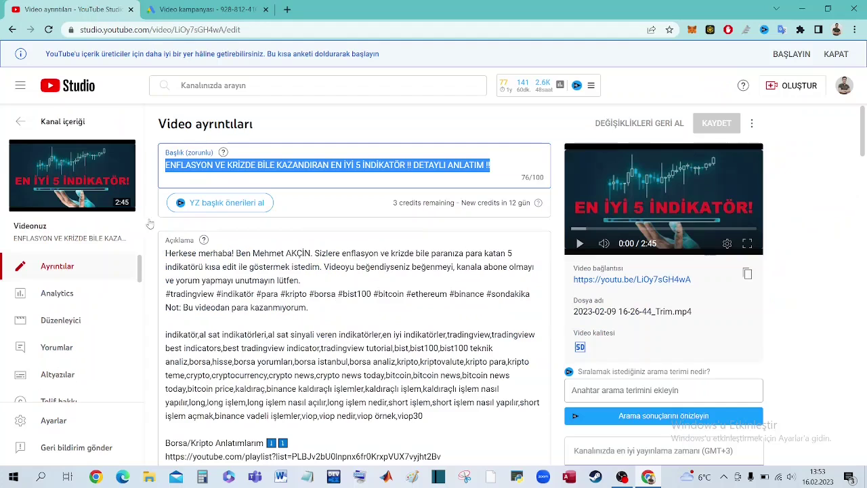
{"action": "left_click", "coordinate": [29, 123]}
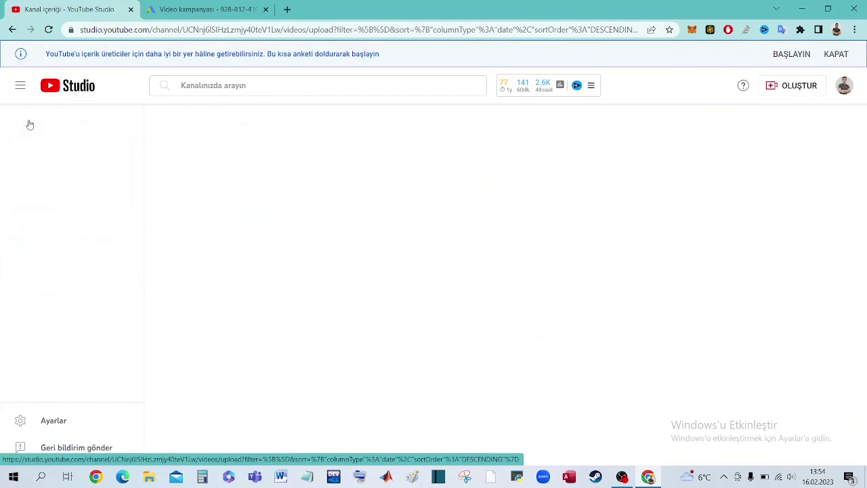
{"action": "left_click_drag", "start_coordinate": [865, 119], "coordinate": [855, 180]}
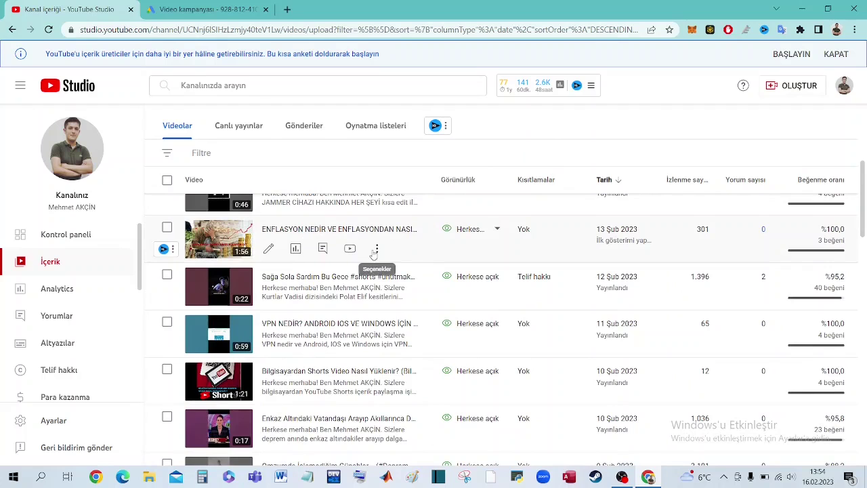
{"action": "left_click", "coordinate": [377, 249]}
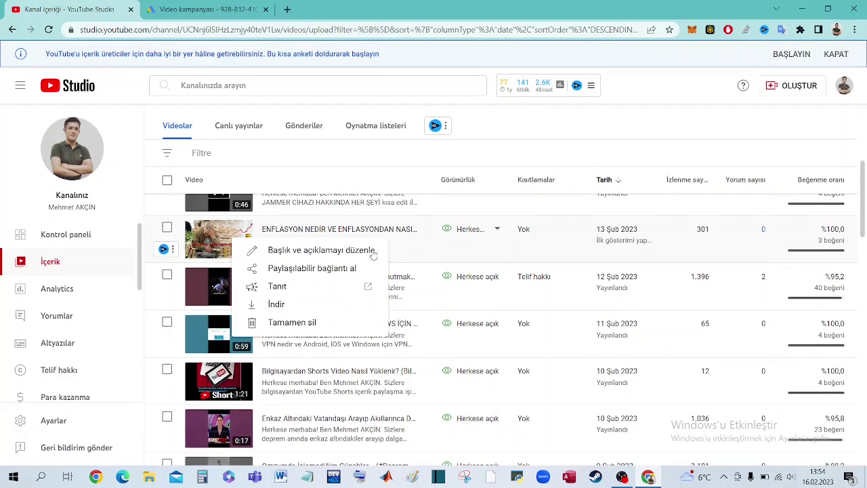
{"action": "left_click", "coordinate": [329, 273]}
Back in Google Ads, add the copied inflation video link as the first related video.
{"action": "left_click", "coordinate": [221, 8]}
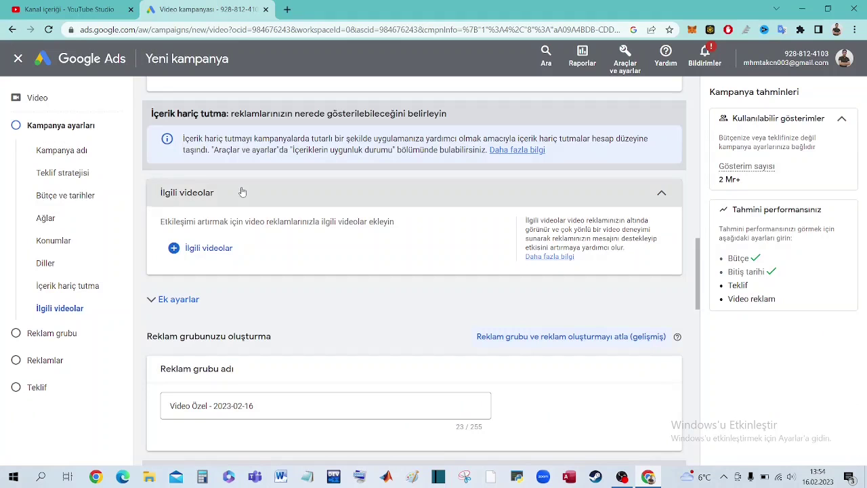
{"action": "left_click", "coordinate": [208, 248]}
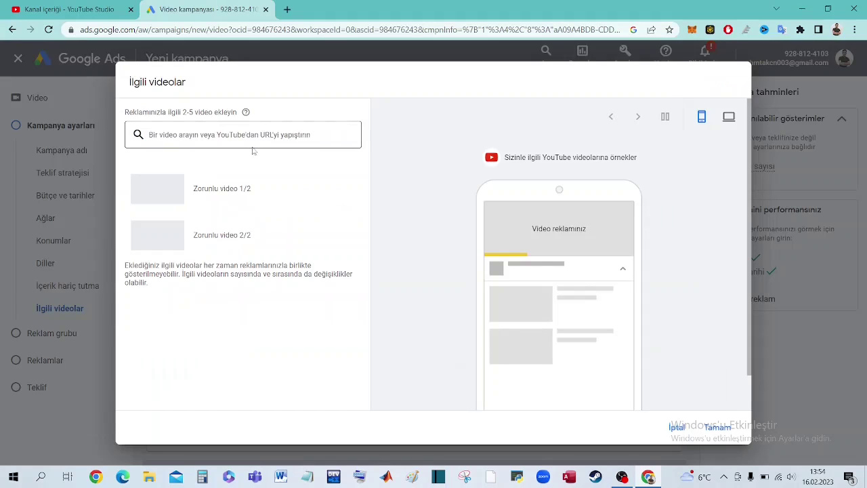
{"action": "left_click", "coordinate": [252, 138]}
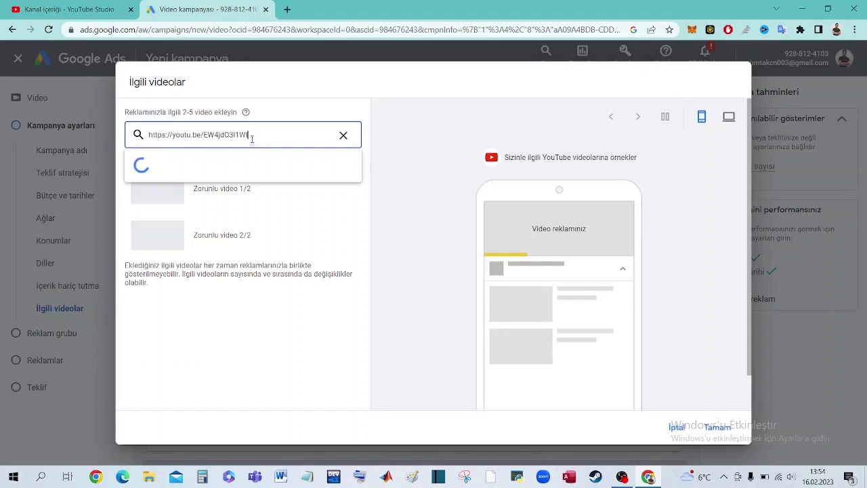
Switch to YouTube Studio and copy the shareable link of the "TEMETTÜ HİSSELERİNİN TARİHLERİNİ VE VERİMLERİNİ NASIL KONTROL EDEBİLİRİZ?" video.
{"action": "left_click", "coordinate": [105, 6]}
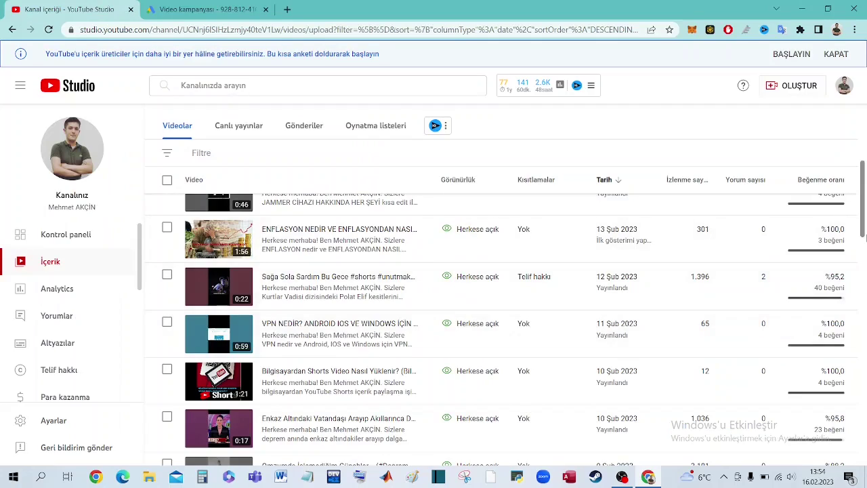
{"action": "left_click_drag", "start_coordinate": [864, 235], "coordinate": [865, 340]}
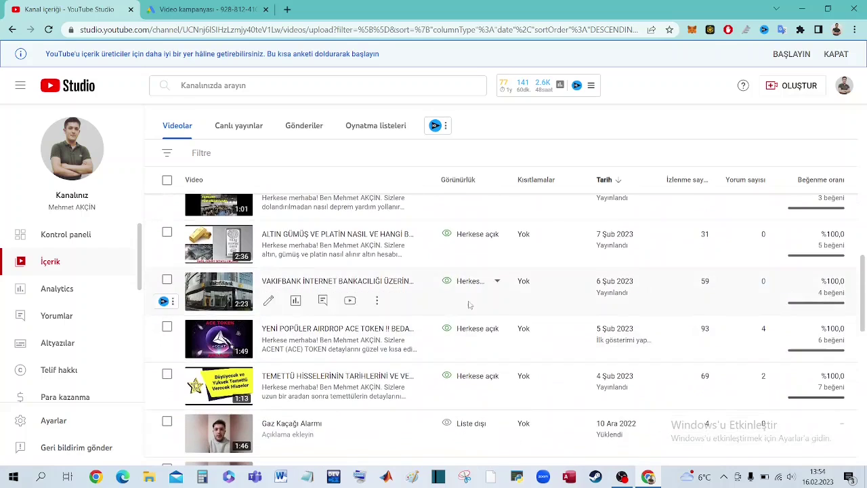
{"action": "left_click", "coordinate": [377, 396]}
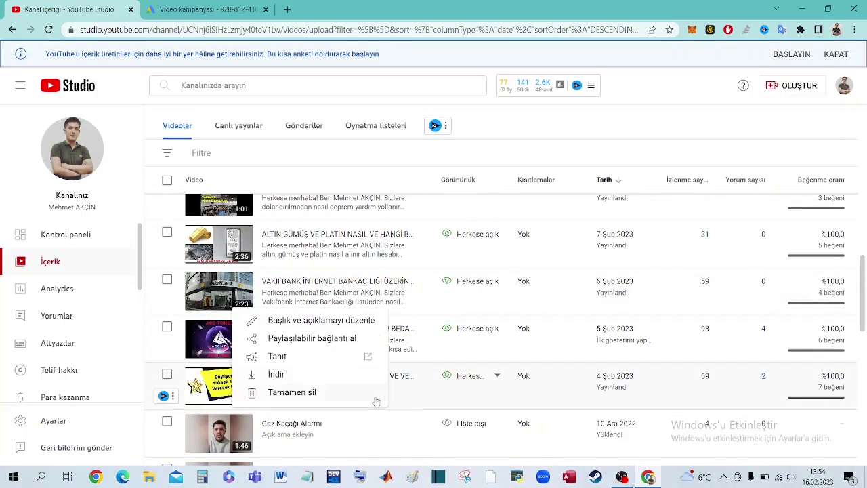
{"action": "left_click", "coordinate": [349, 339]}
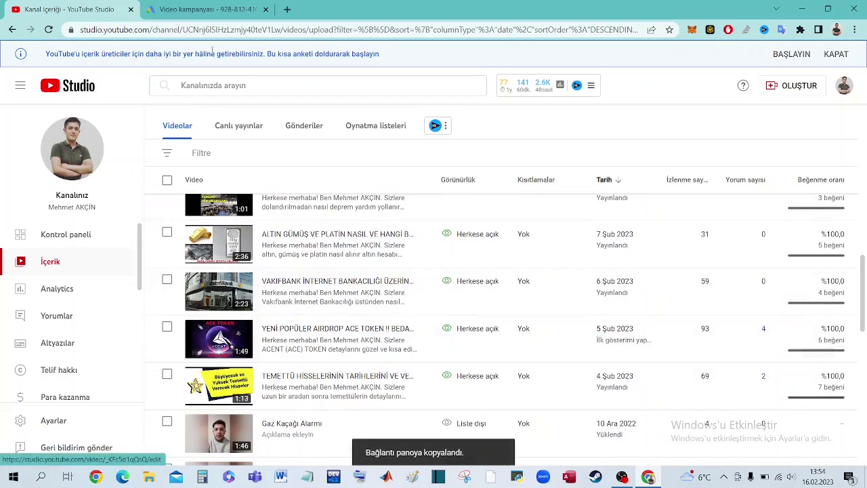
Back in Google Ads, add the copied dividend stocks video as the second related video and save the related videos.
{"action": "left_click", "coordinate": [203, 9]}
{"action": "key", "text": "ctrl+v"}
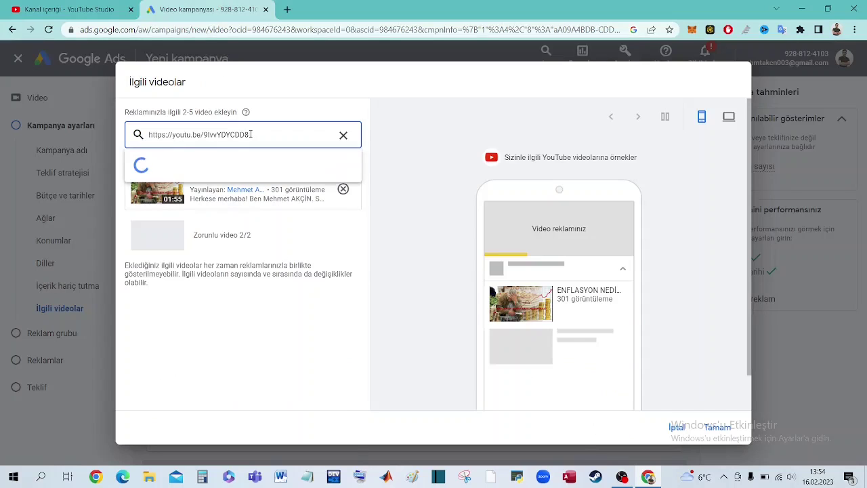
{"action": "left_click", "coordinate": [717, 427]}
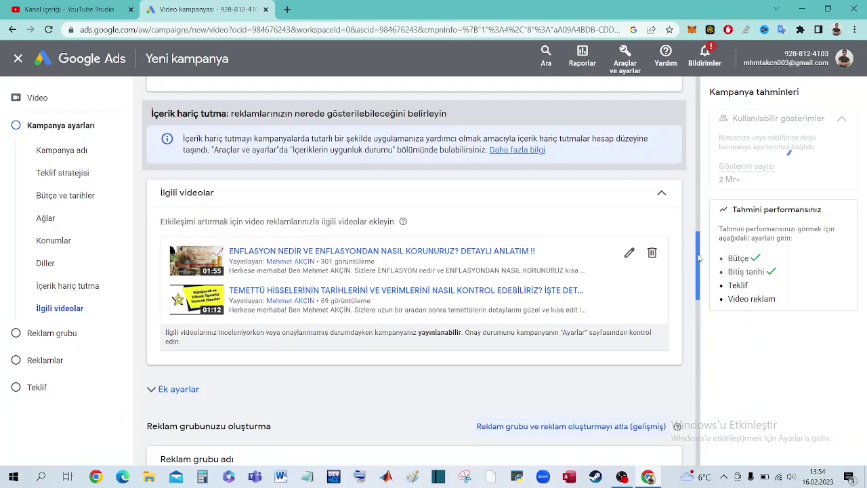
Copy the campaign name into the ad group name so it reads "Enflasyon ve Krizde Bile Kazandıran En İyi 5 İndikatör Detaylı Anlatım".
{"action": "scroll", "coordinate": [342, 244], "scroll_direction": "down", "scroll_amount": 3}
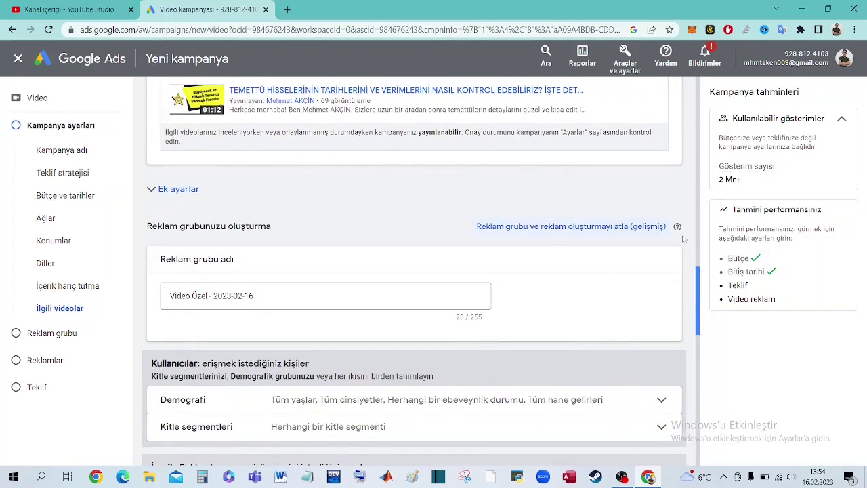
{"action": "scroll", "coordinate": [678, 203], "scroll_direction": "up", "scroll_amount": 15}
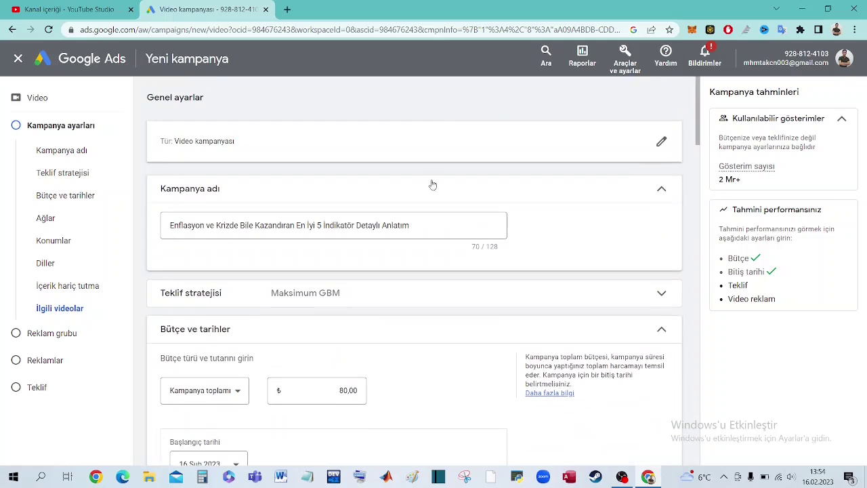
{"action": "left_click_drag", "start_coordinate": [422, 224], "coordinate": [163, 225]}
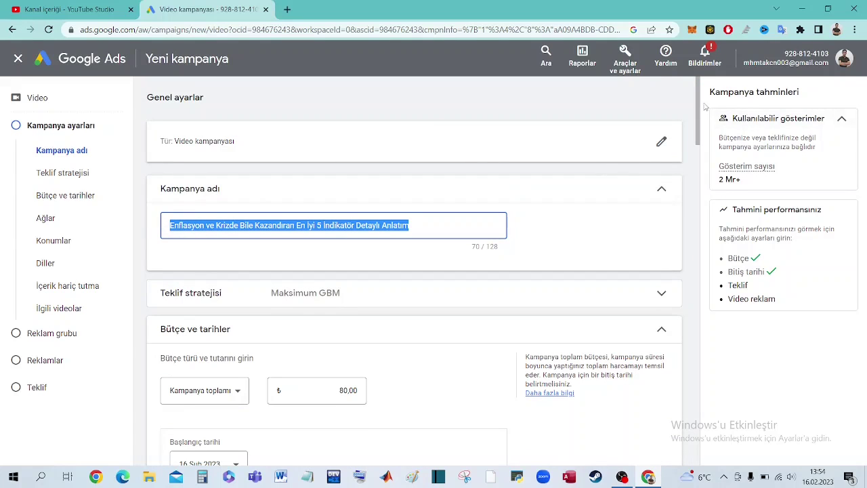
{"action": "scroll", "coordinate": [420, 160], "scroll_direction": "down", "scroll_amount": 15}
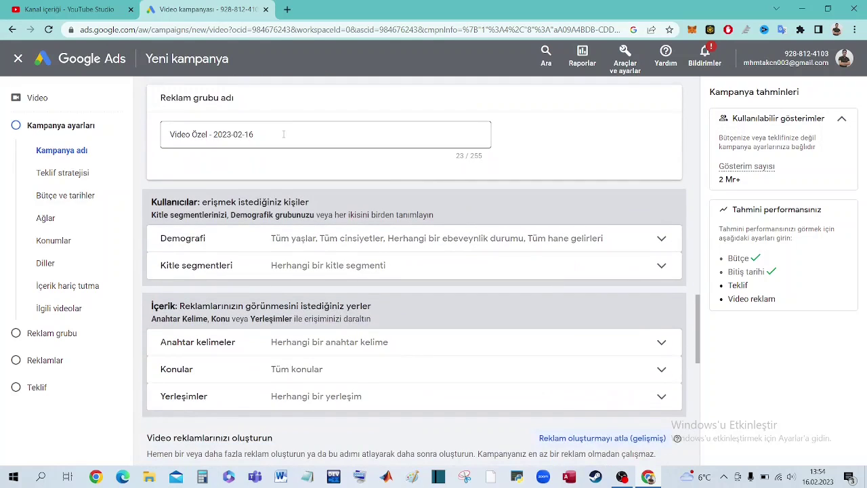
{"action": "left_click_drag", "start_coordinate": [284, 135], "coordinate": [157, 139]}
{"action": "key", "text": "BackSpace"}
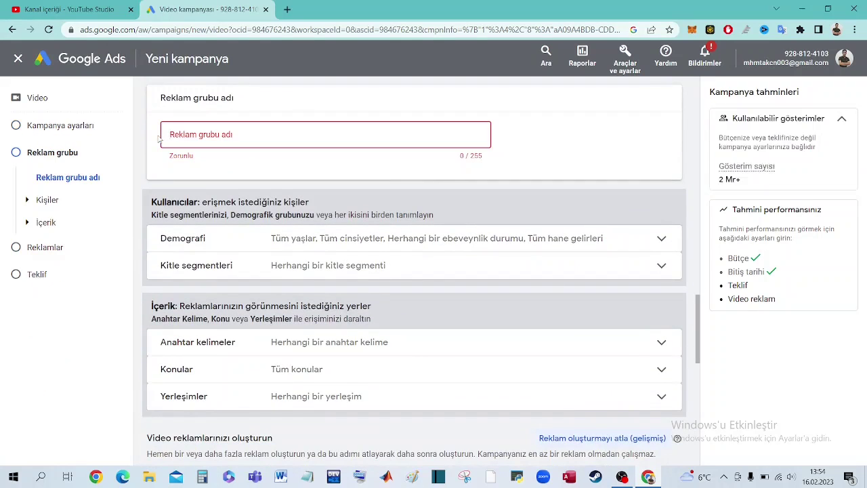
{"action": "key", "text": "ctrl+v"}
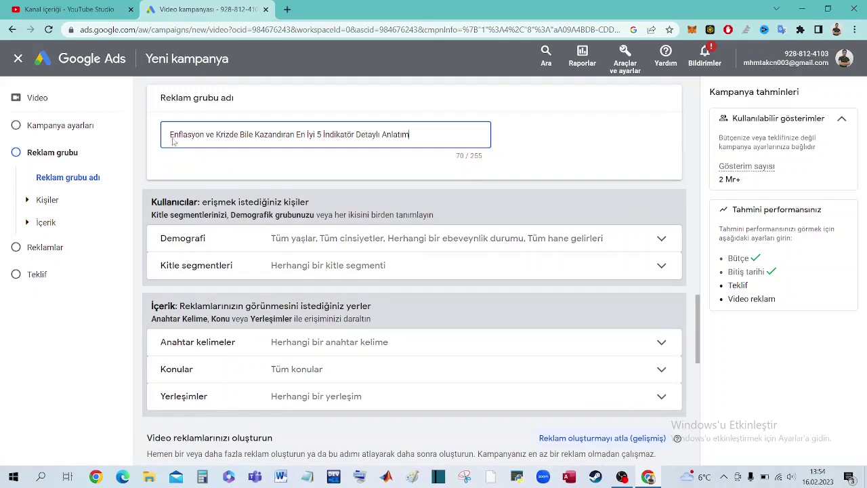
{"action": "triple_click", "coordinate": [692, 320]}
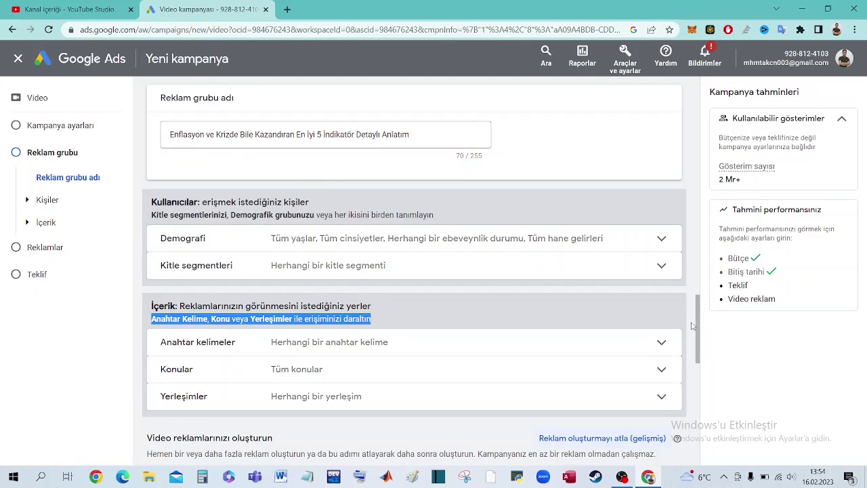
{"action": "left_click", "coordinate": [689, 261]}
Exclude the age groups 45 - 54, 55 - 64 and 65 yaş ve üzeri from the ad group's demographic targeting.
{"action": "left_click", "coordinate": [662, 240]}
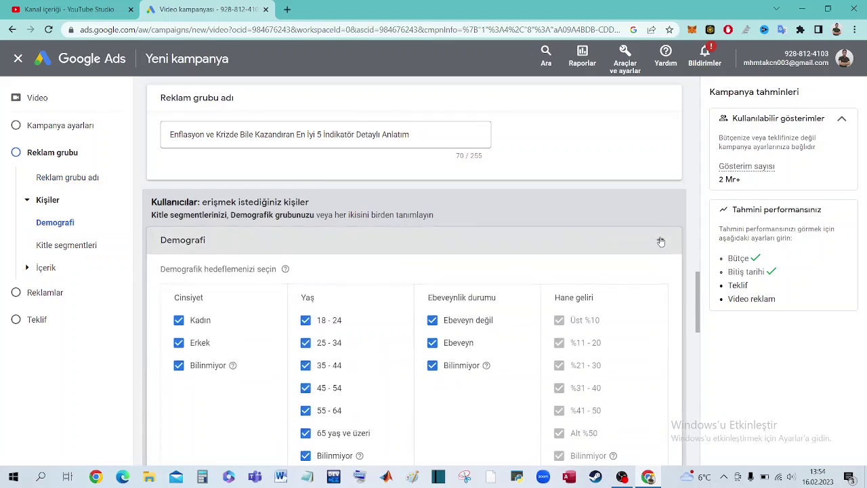
{"action": "left_click_drag", "start_coordinate": [702, 293], "coordinate": [700, 309]}
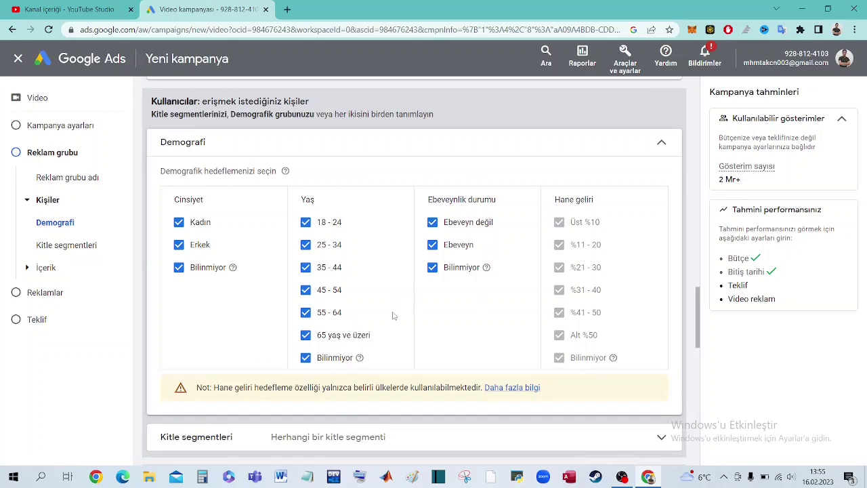
{"action": "left_click", "coordinate": [324, 318]}
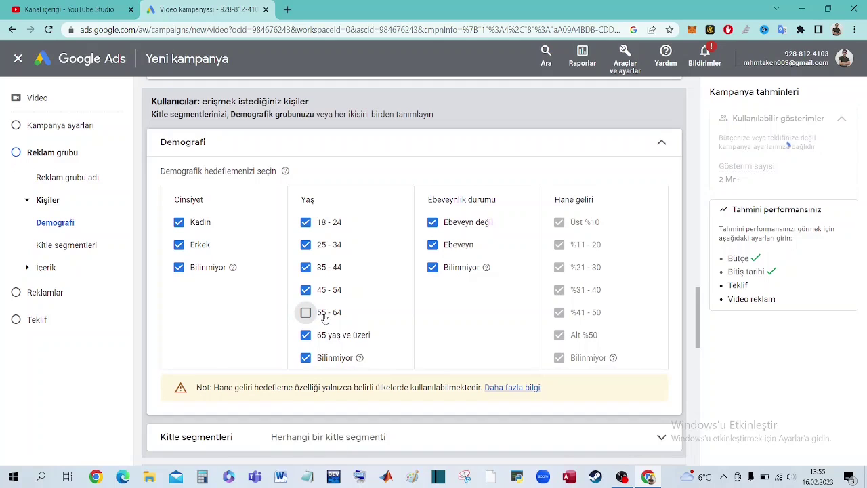
{"action": "left_click", "coordinate": [324, 336]}
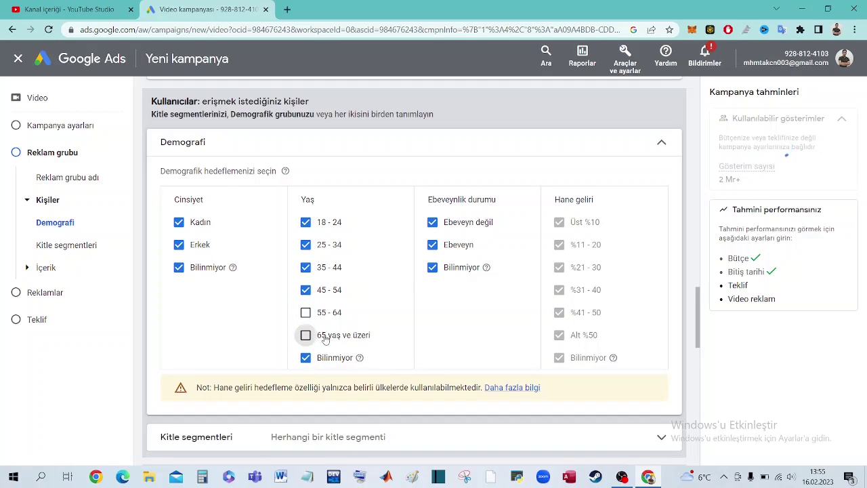
{"action": "left_click", "coordinate": [334, 296]}
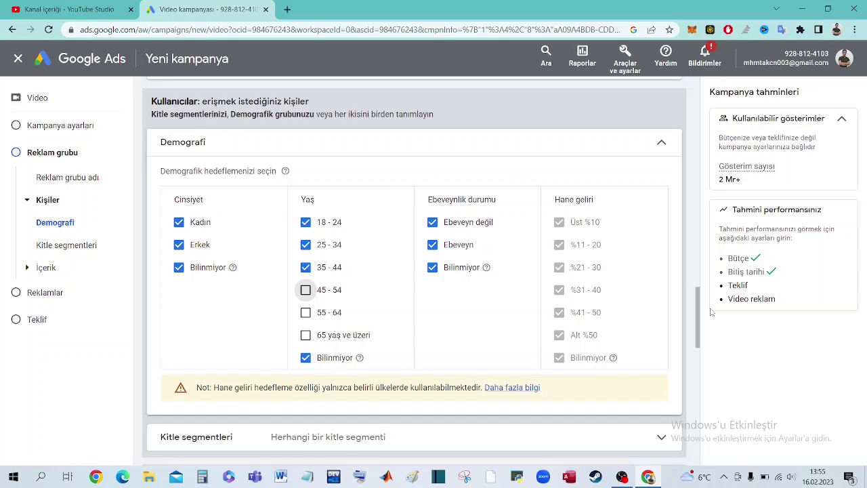
{"action": "left_click", "coordinate": [659, 145]}
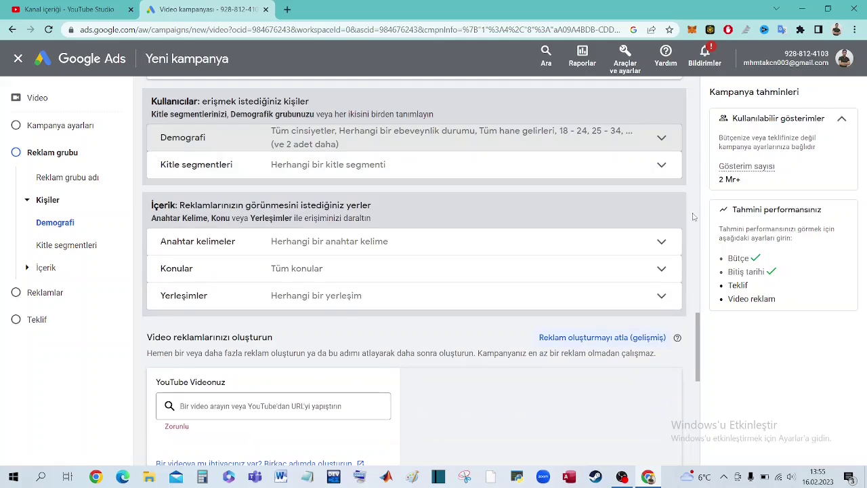
Look over the ad group's audience segment options (Kitle segmentleri) without selecting any segment.
{"action": "left_click", "coordinate": [653, 163]}
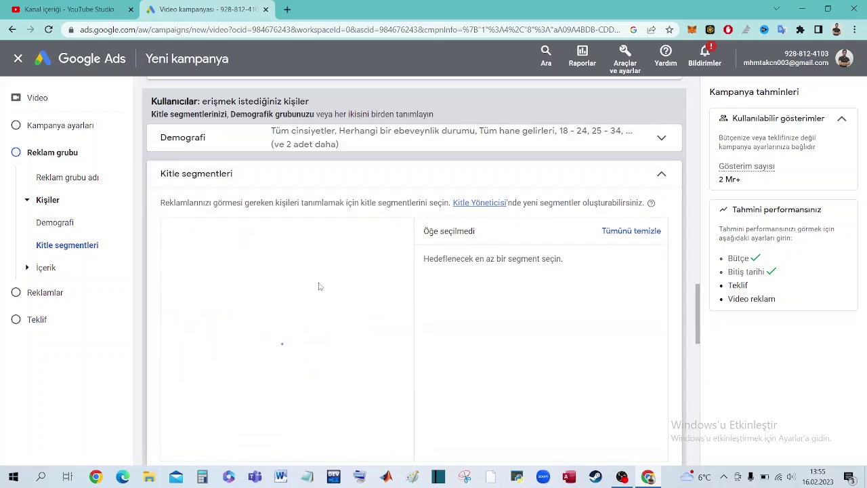
{"action": "left_click", "coordinate": [632, 174]}
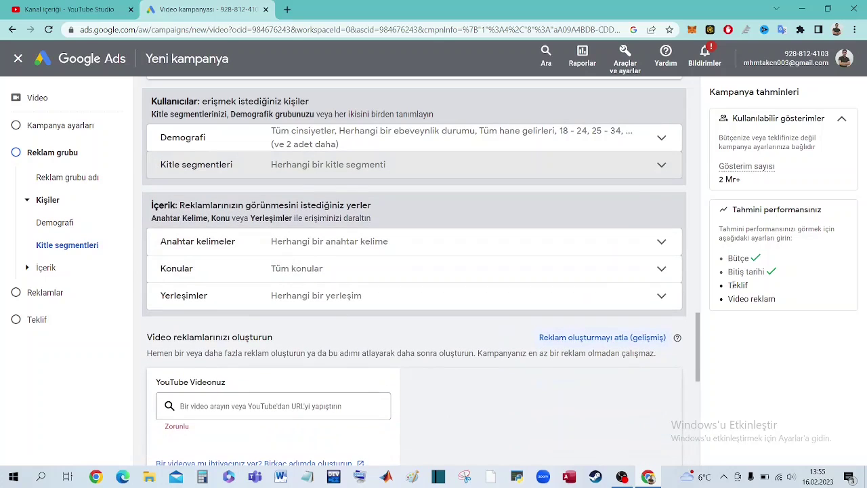
Add the keywords ekonomi, indikatör, borsa, tradingview and kripto on separate lines to the ad group's content targeting.
{"action": "left_click", "coordinate": [661, 243]}
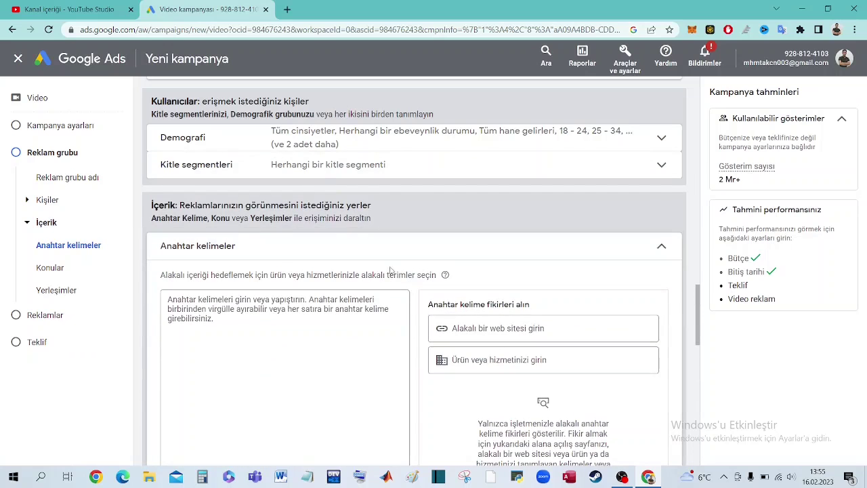
{"action": "left_click_drag", "start_coordinate": [703, 301], "coordinate": [701, 300]}
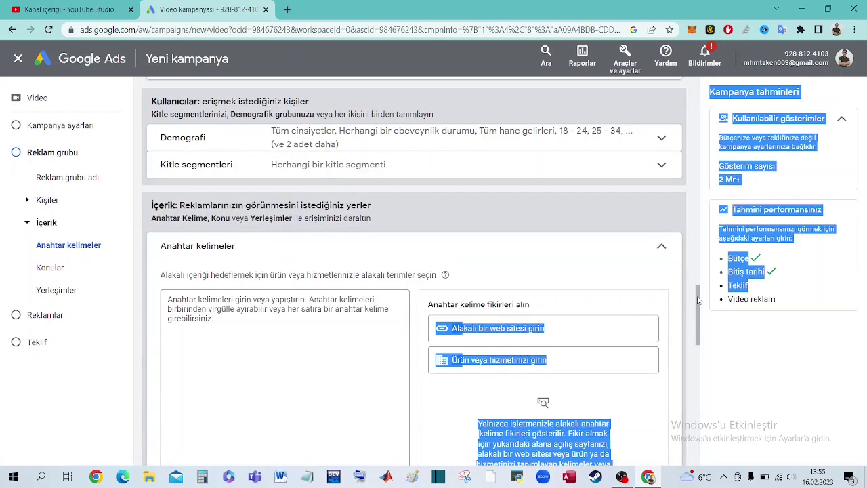
{"action": "left_click", "coordinate": [701, 300]}
{"action": "scroll", "coordinate": [700, 299], "scroll_direction": "down", "scroll_amount": 1}
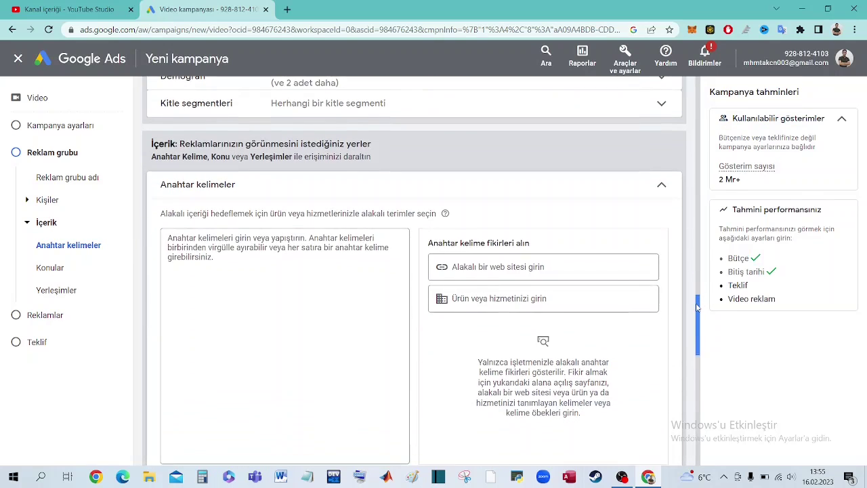
{"action": "left_click", "coordinate": [289, 248]}
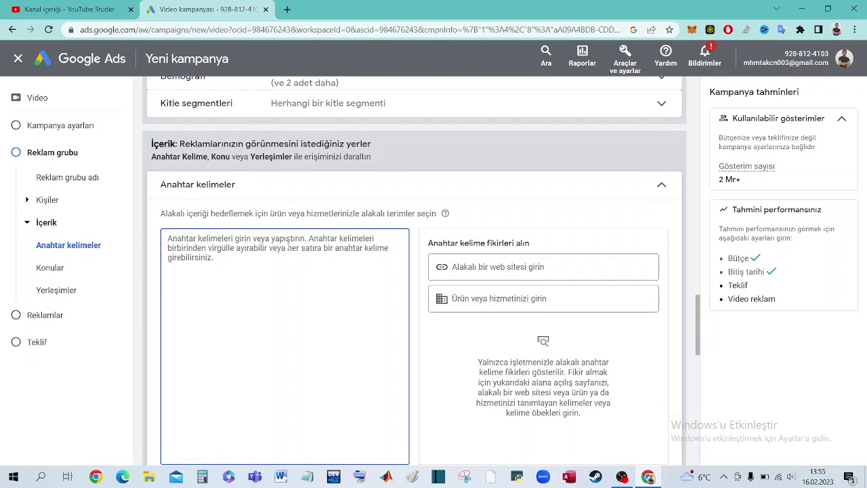
{"action": "type", "text": "ekonomi "}
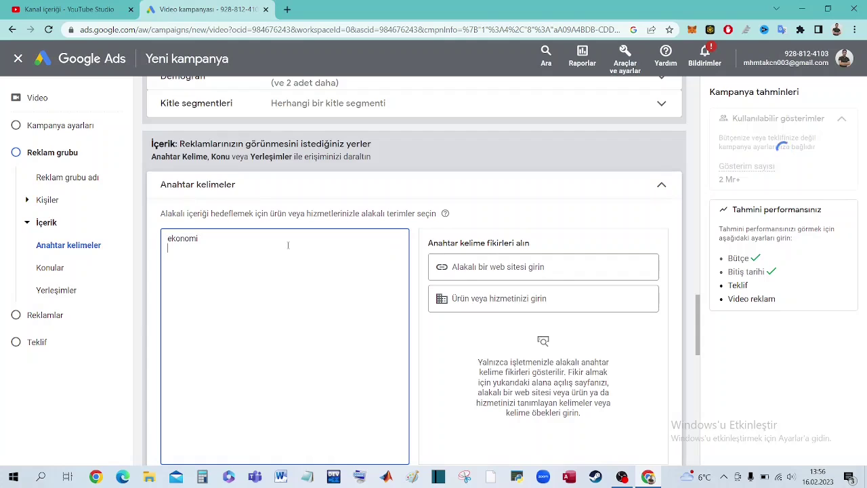
{"action": "type", "text": "indikatör borsa"}
{"action": "key", "text": "Return"}
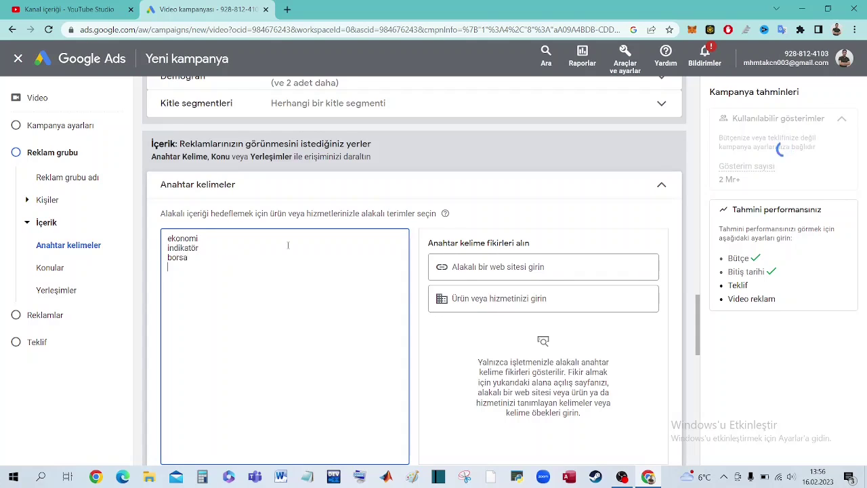
{"action": "type", "text": "tradingview"}
{"action": "key", "text": "Return"}
{"action": "type", "text": "kripto"}
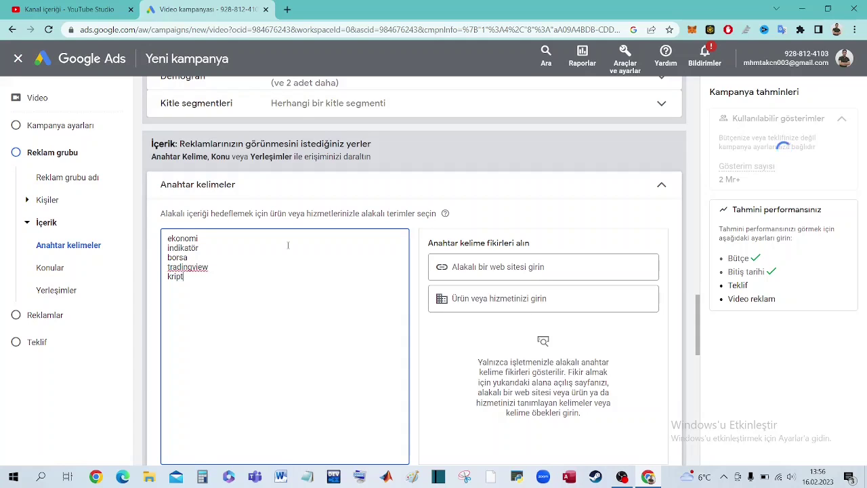
{"action": "left_click", "coordinate": [662, 184]}
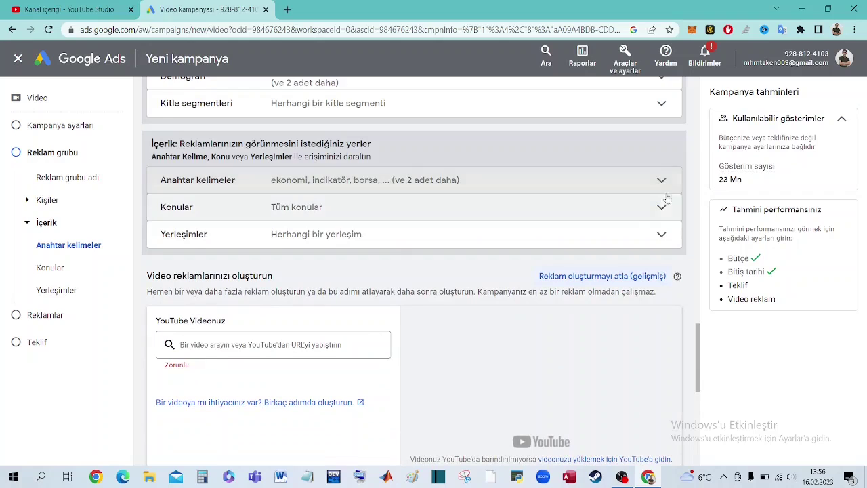
Open the ad group's topic targeting (Konular) and search the topics for "futbol".
{"action": "left_click", "coordinate": [661, 208]}
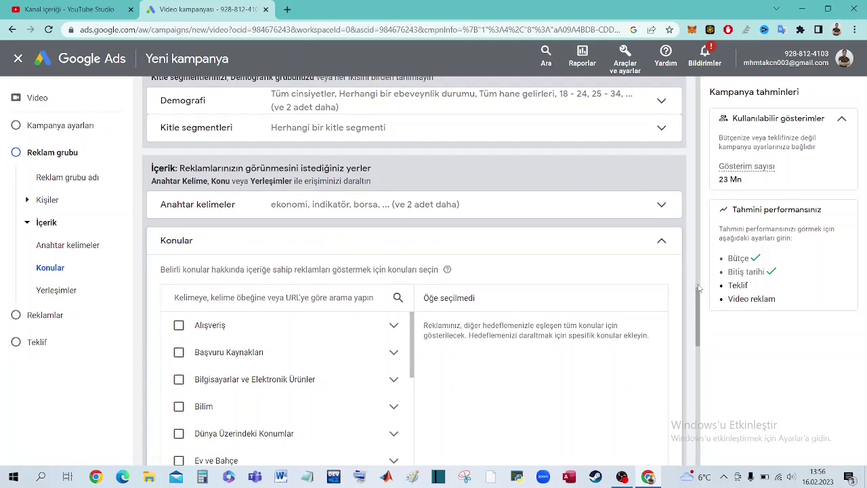
{"action": "left_click_drag", "start_coordinate": [701, 297], "coordinate": [701, 310]}
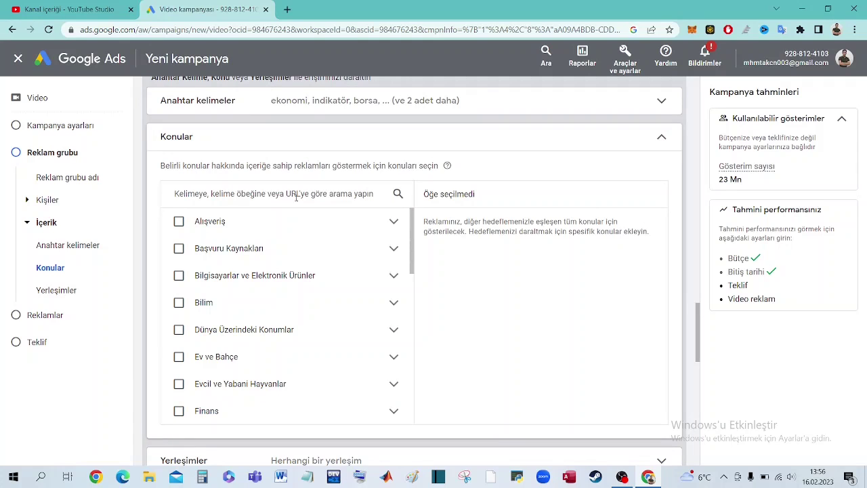
{"action": "type", "text": "futbol"}
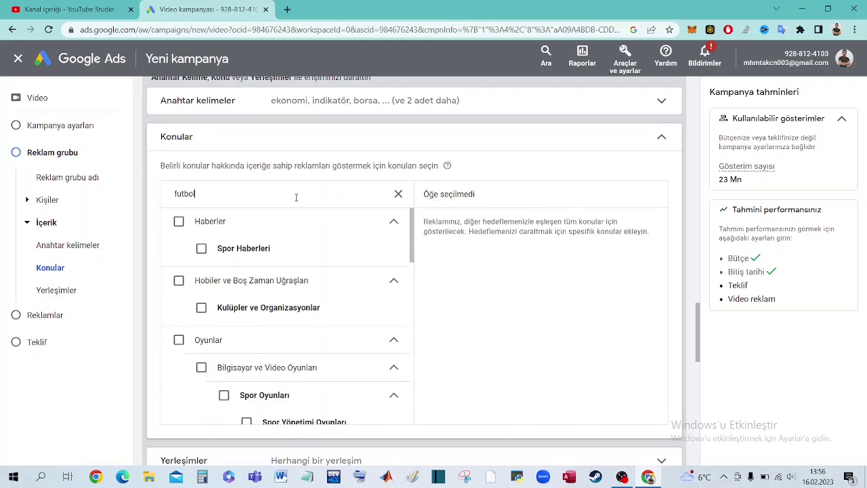
Replace the topic search term with "ekonomi".
{"action": "key", "text": "BackSpace"}
{"action": "key", "text": "BackSpace"}
{"action": "key", "text": "BackSpace"}
{"action": "key", "text": "BackSpace"}
{"action": "key", "text": "BackSpace"}
{"action": "type", "text": "ek"}
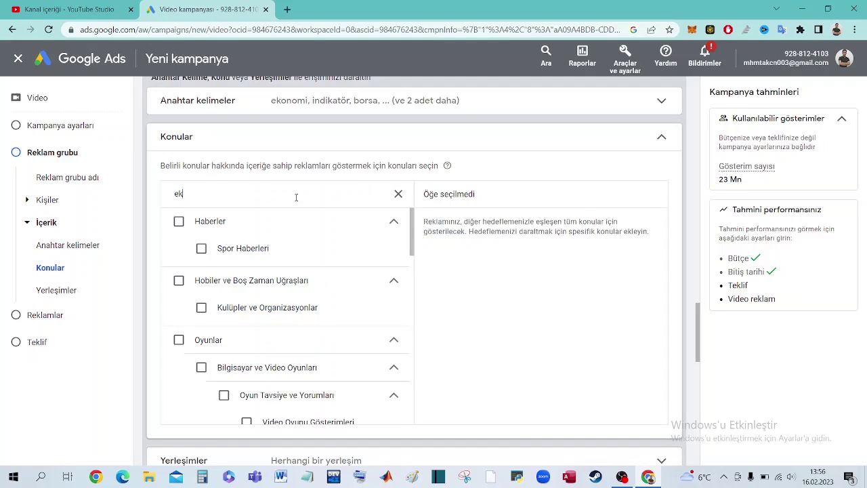
{"action": "type", "text": "onomi"}
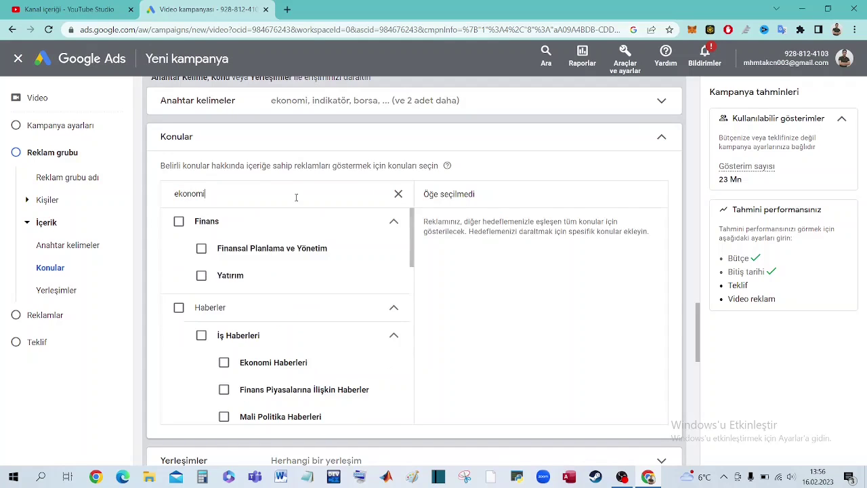
Select the topics Finans, Finansal Planlama ve Yönetim, Yatırım, Ekonomi Haberleri, Finans Piyasalarına İlişkin Haberler and Mali Politika Haberleri.
{"action": "left_click", "coordinate": [179, 224]}
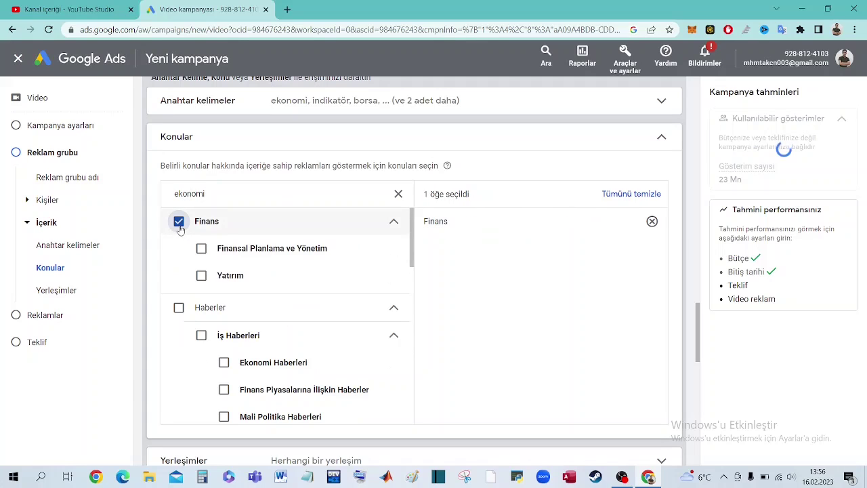
{"action": "left_click", "coordinate": [201, 248]}
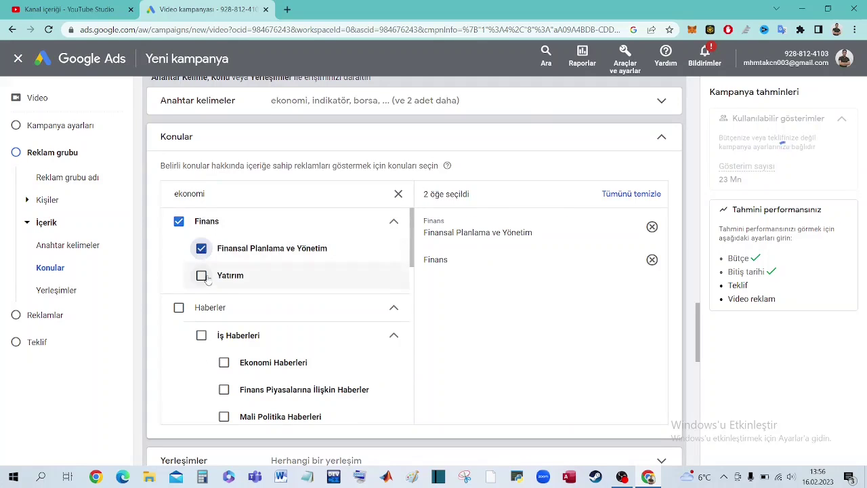
{"action": "left_click", "coordinate": [201, 276]}
{"action": "left_click", "coordinate": [223, 363]}
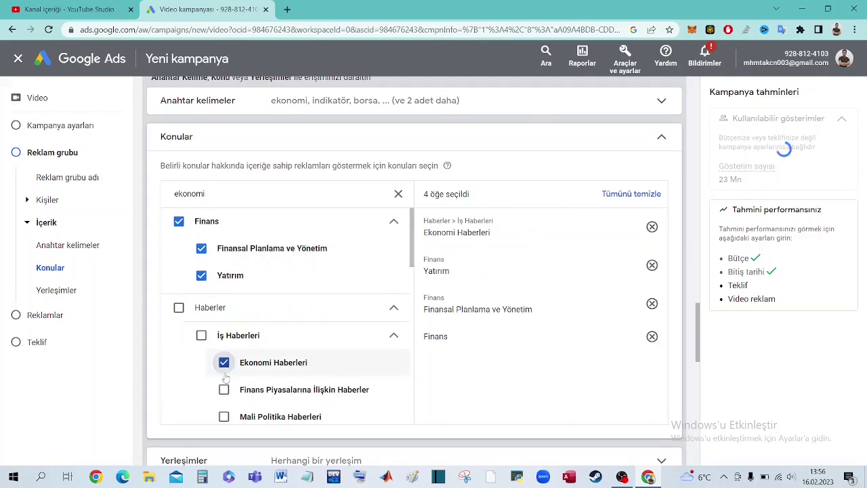
{"action": "left_click", "coordinate": [224, 392]}
{"action": "left_click", "coordinate": [223, 416]}
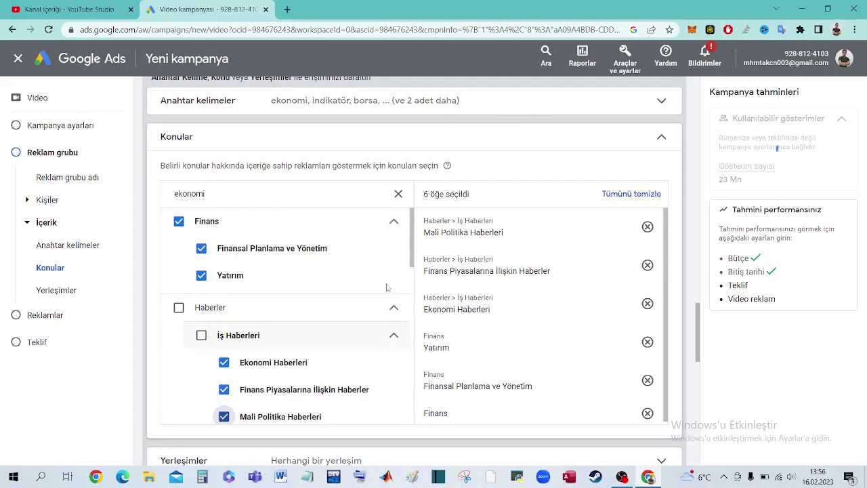
Add the topics Risk Yönetimi, Risk Sermayesi and Yatırım Bankacılığı under İşletme Maliyesi.
{"action": "left_click_drag", "start_coordinate": [420, 258], "coordinate": [406, 361]}
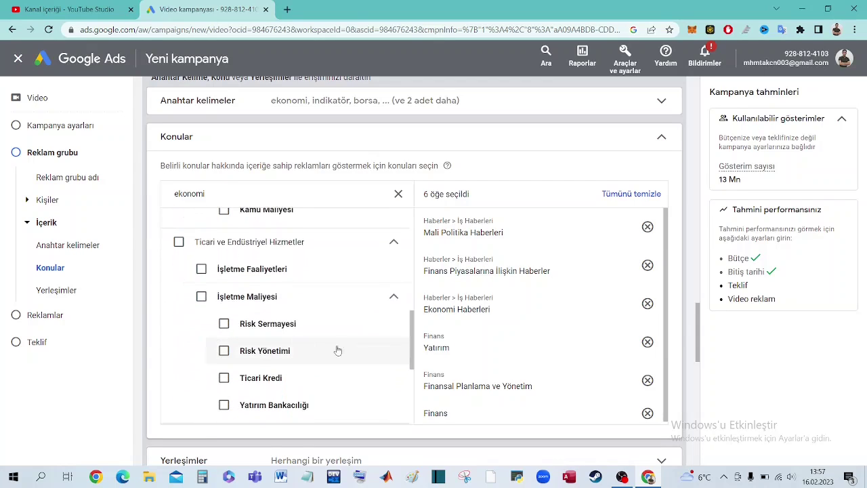
{"action": "left_click", "coordinate": [225, 351]}
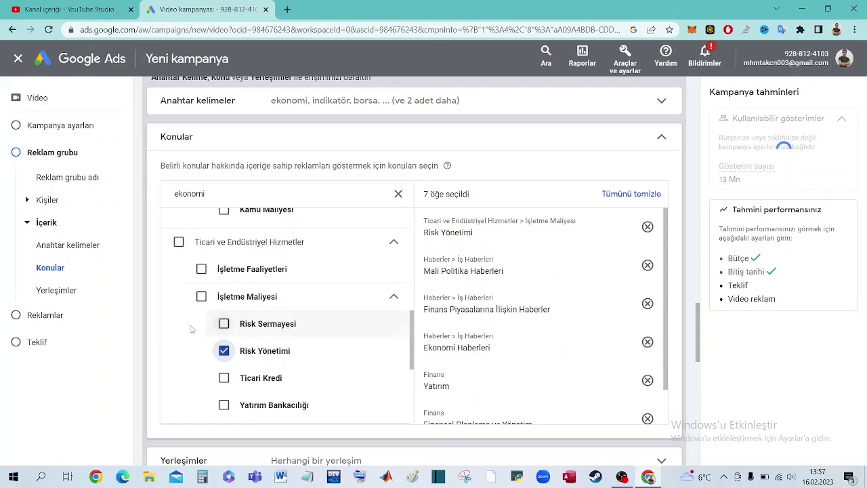
{"action": "left_click", "coordinate": [224, 324]}
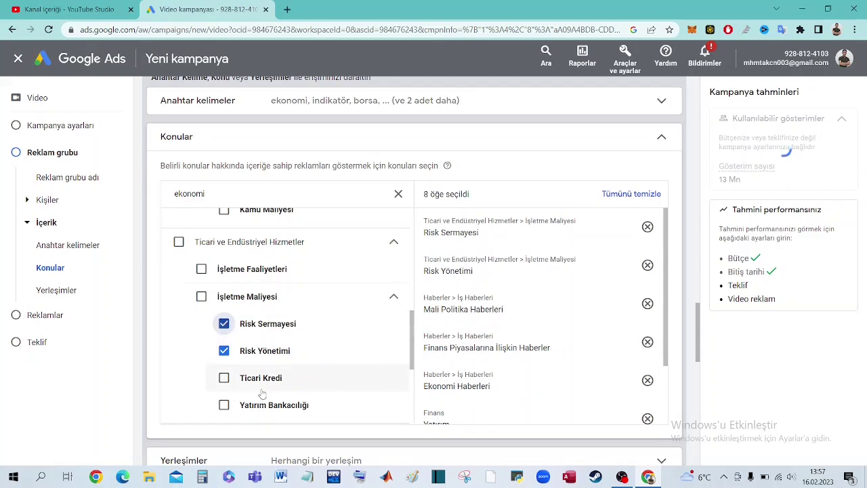
{"action": "left_click", "coordinate": [224, 405]}
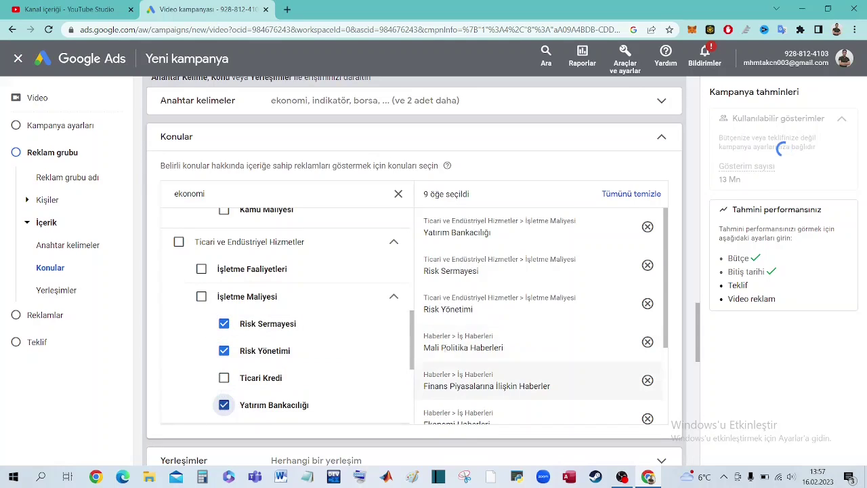
Add the topics Ekonomi under Sosyal Bilimler and Yoksulluk ve Açlık under Sosyal Sorunlar ve Savunuculuk, and collapse the topic targeting.
{"action": "left_click_drag", "start_coordinate": [413, 342], "coordinate": [420, 383]}
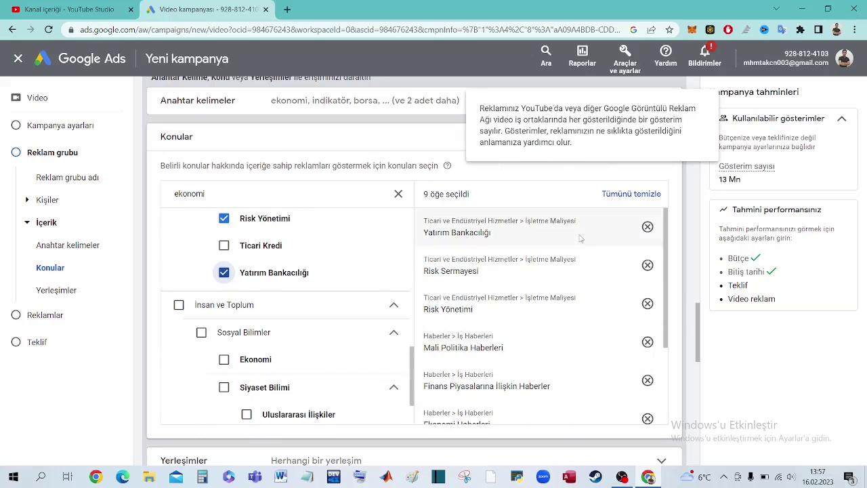
{"action": "scroll", "coordinate": [415, 362], "scroll_direction": "down", "scroll_amount": 1}
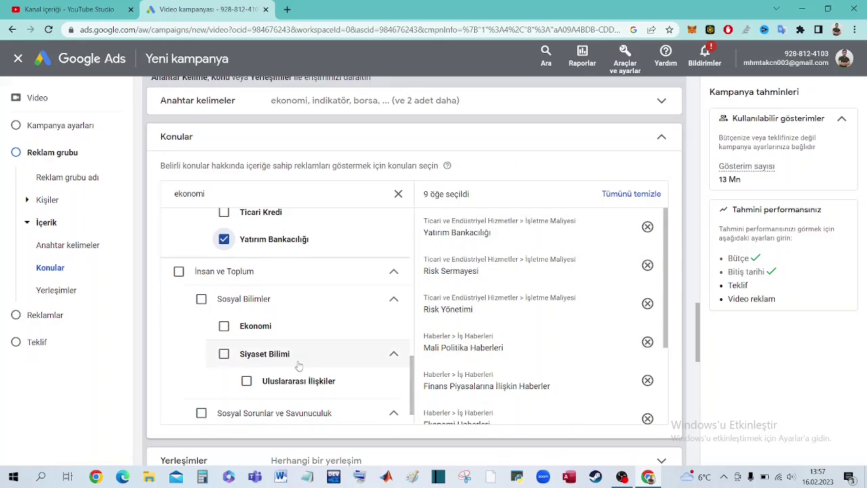
{"action": "left_click", "coordinate": [223, 326]}
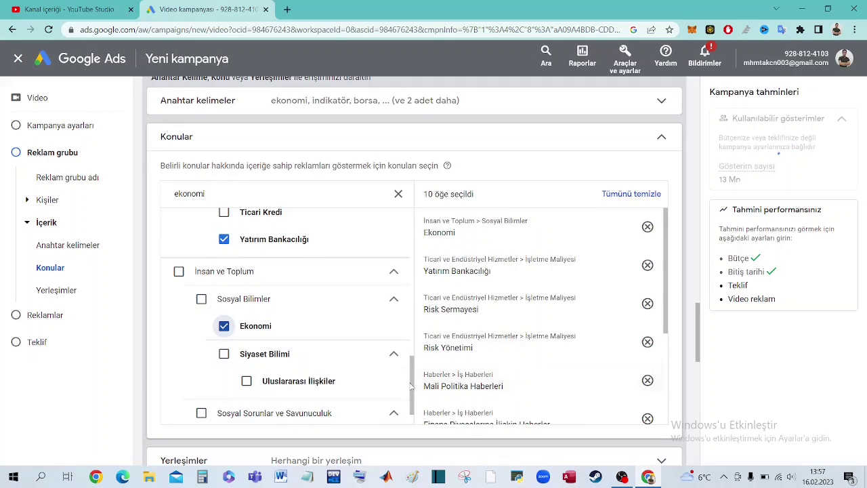
{"action": "scroll", "coordinate": [413, 400], "scroll_direction": "down", "scroll_amount": 1}
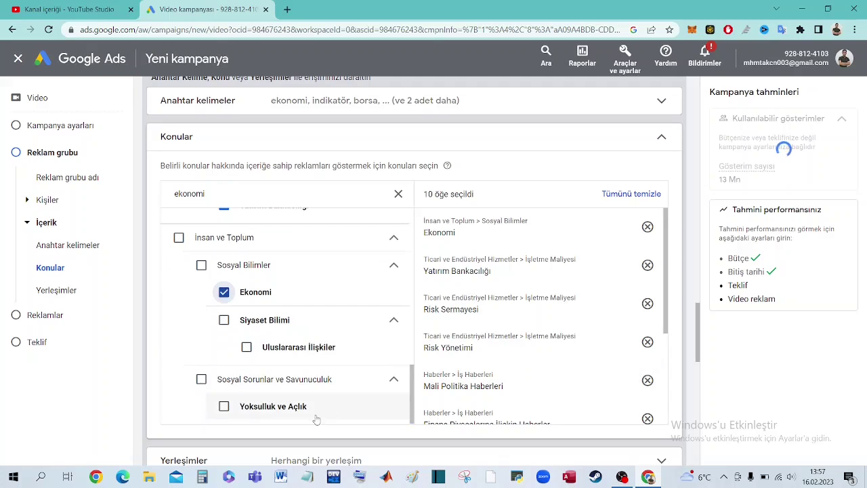
{"action": "left_click", "coordinate": [292, 410]}
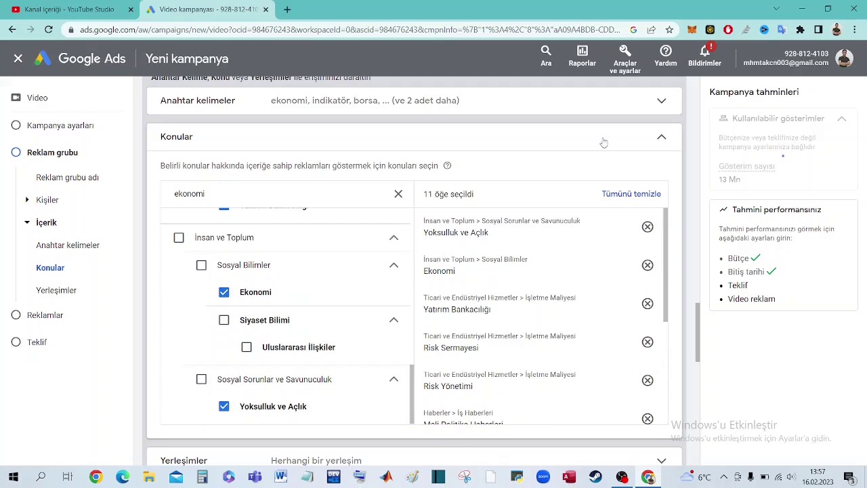
{"action": "left_click", "coordinate": [633, 143]}
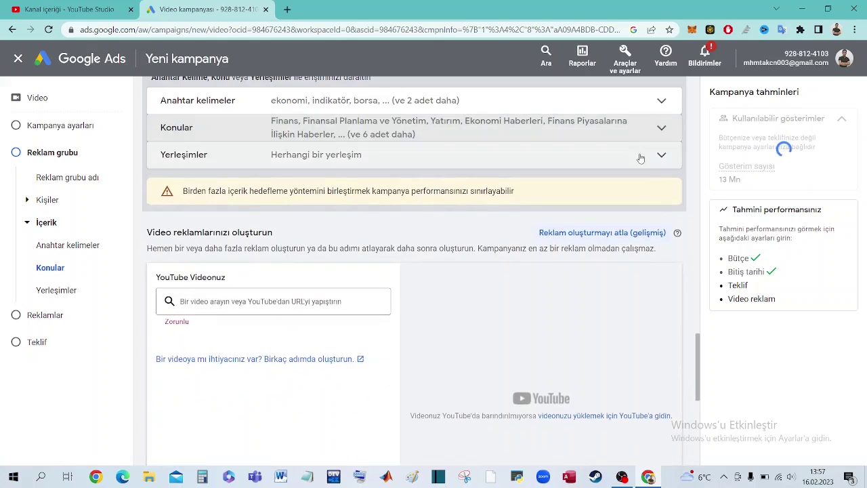
Look over the placement targeting options (Yerleşimler) and read the notice about combining content targeting methods.
{"action": "left_click", "coordinate": [641, 156]}
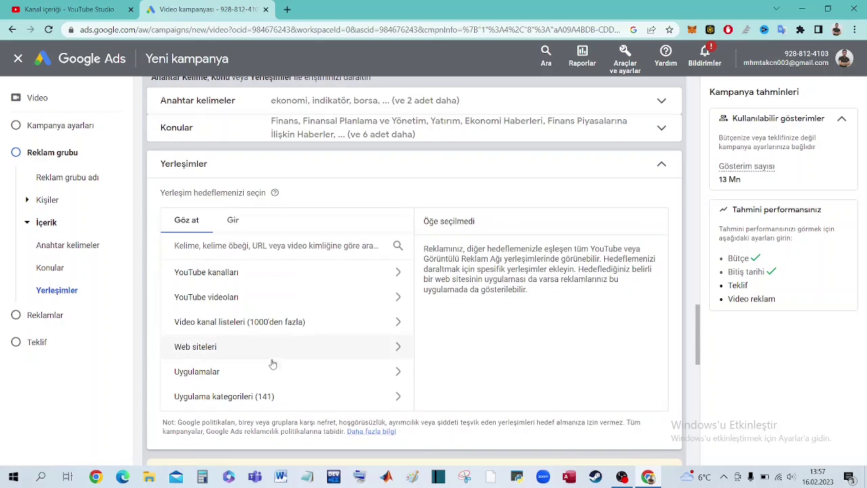
{"action": "left_click", "coordinate": [663, 164]}
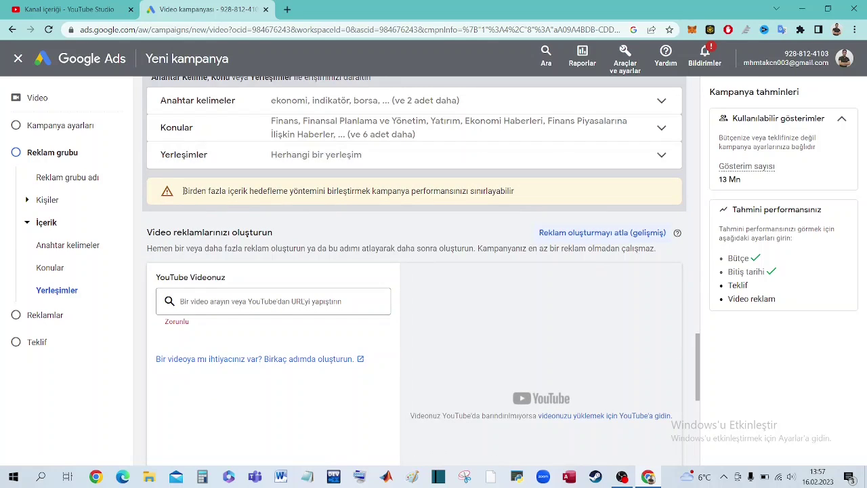
{"action": "mouse_move", "coordinate": [183, 191]}
{"action": "left_mouse_down"}
{"action": "mouse_move", "coordinate": [502, 203]}
{"action": "mouse_move", "coordinate": [184, 201]}
{"action": "left_mouse_up"}
Remove the topics Finansal Planlama ve Yönetim, Yatırım, Ekonomi Haberleri, Finans Piyasalarına İlişkin Haberler and Mali Politika Haberleri from the topic targeting.
{"action": "left_click", "coordinate": [401, 134]}
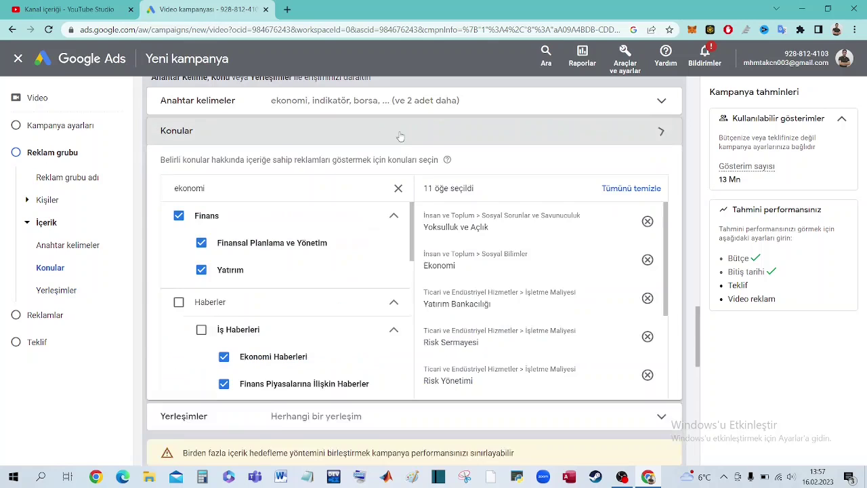
{"action": "left_click", "coordinate": [231, 251]}
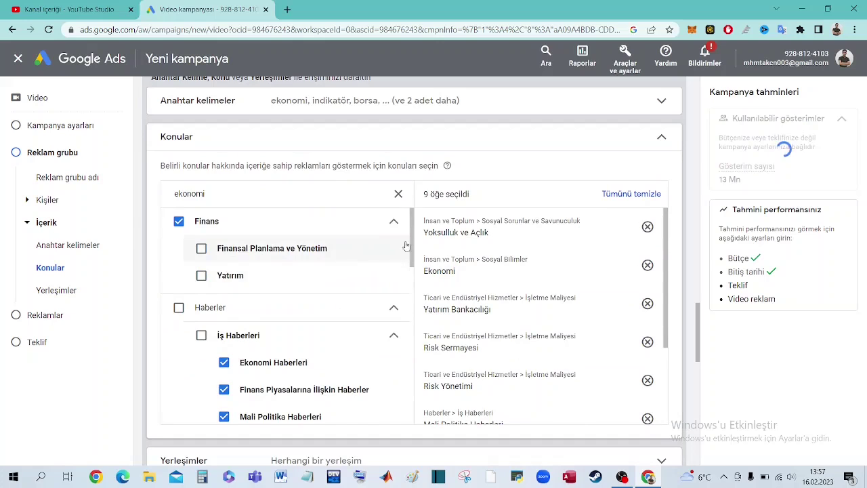
{"action": "scroll", "coordinate": [245, 245], "scroll_direction": "down", "scroll_amount": 2}
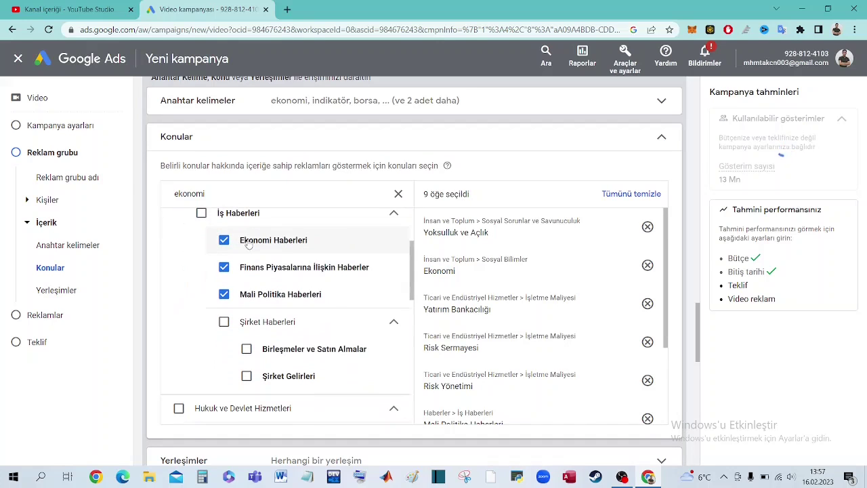
{"action": "left_click", "coordinate": [245, 244]}
{"action": "left_click", "coordinate": [257, 268]}
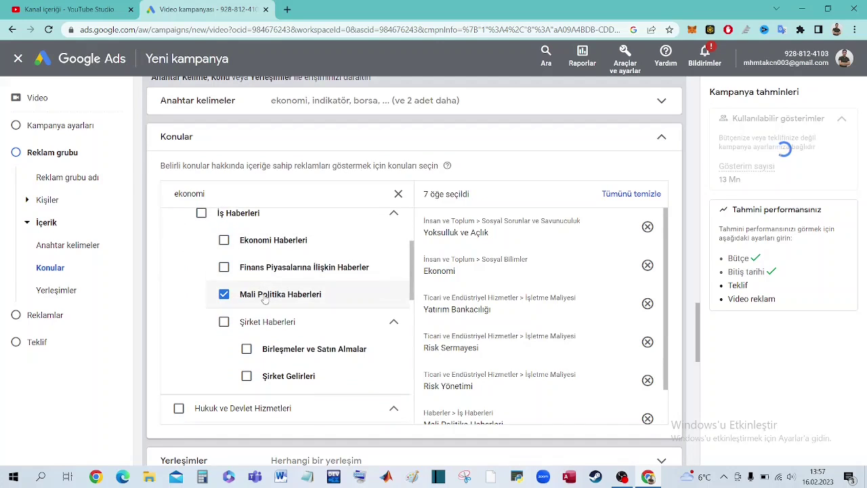
{"action": "left_click", "coordinate": [263, 293]}
Remove the topics Risk Sermayesi, Risk Yönetimi and Yatırım Bankacılığı under İşletme Maliyesi.
{"action": "left_click_drag", "start_coordinate": [414, 265], "coordinate": [412, 331]}
{"action": "left_click", "coordinate": [292, 306]}
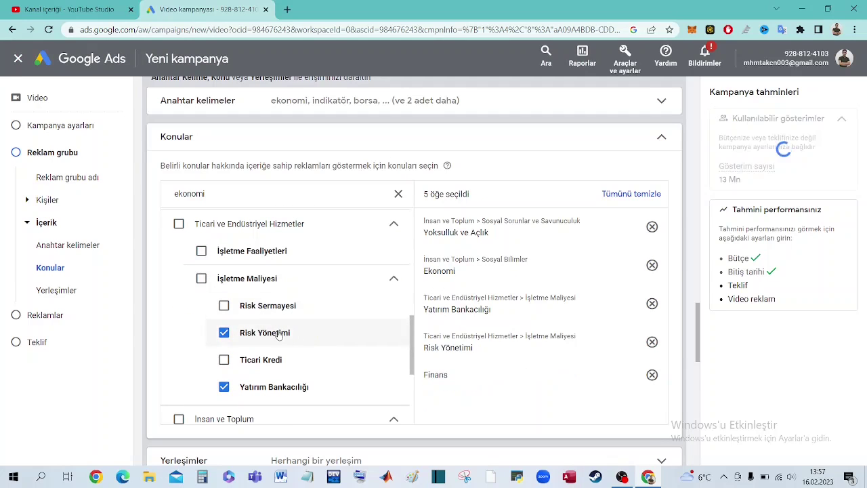
{"action": "left_click", "coordinate": [278, 332]}
{"action": "left_click", "coordinate": [271, 387]}
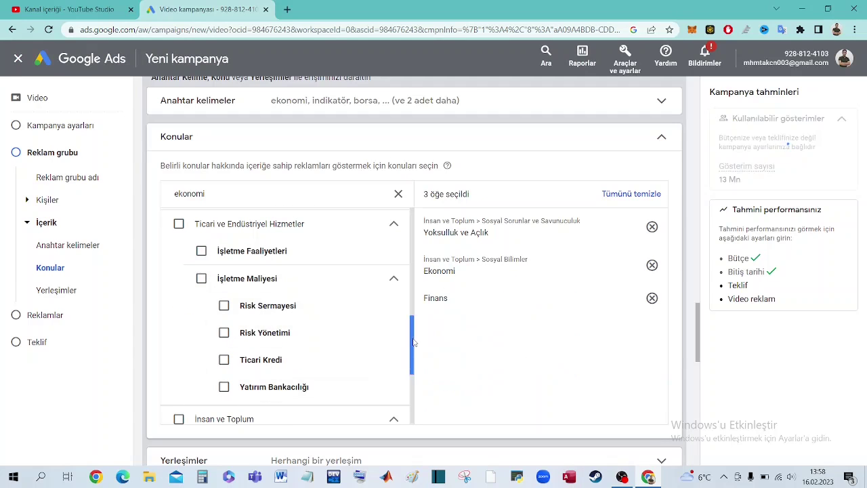
Remove the topics Ekonomi under Sosyal Bilimler and Yoksulluk ve Açlık under Sosyal Sorunlar ve Savunuculuk, and collapse the topic targeting.
{"action": "scroll", "coordinate": [283, 326], "scroll_direction": "down", "scroll_amount": 3}
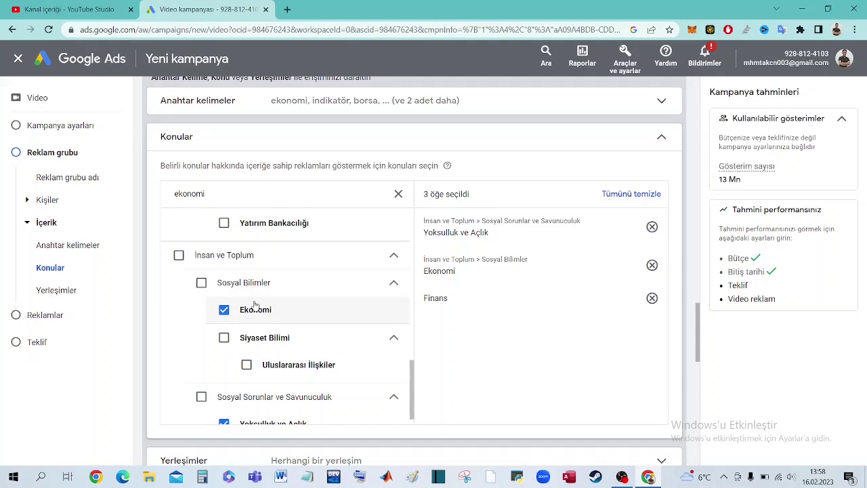
{"action": "left_click", "coordinate": [252, 310]}
{"action": "left_click_drag", "start_coordinate": [413, 381], "coordinate": [413, 388]}
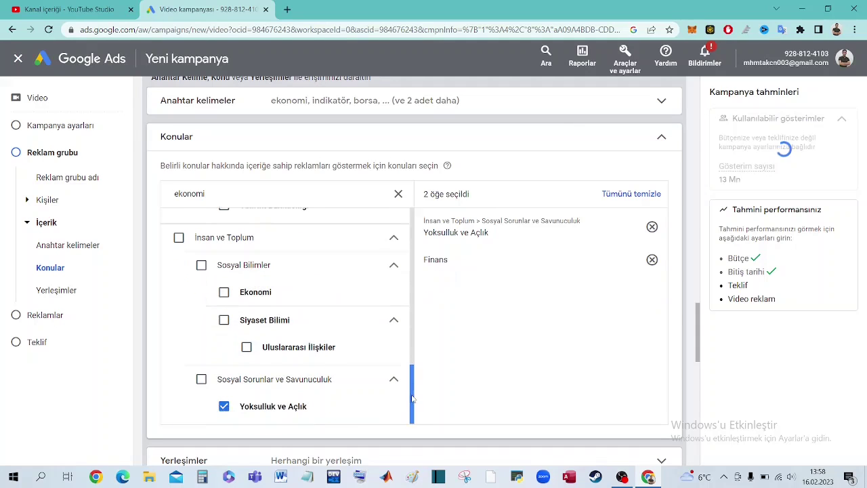
{"action": "left_click", "coordinate": [224, 406]}
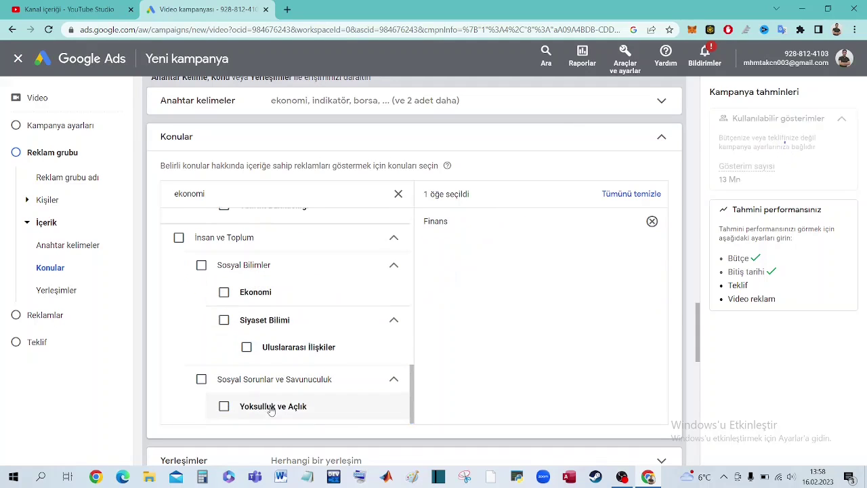
{"action": "left_click", "coordinate": [649, 138]}
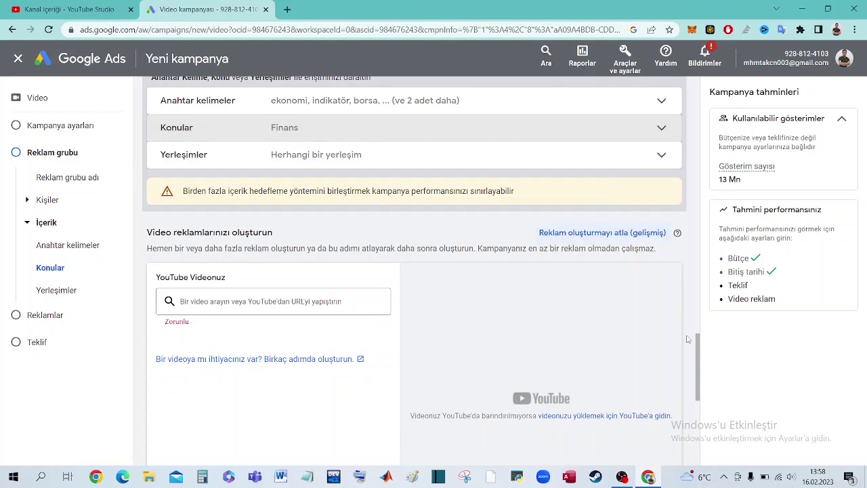
Switch to YouTube Studio and copy the video link from the details of "ENFLASYON VE KRİZDE BİLE KAZANDIRAN EN İYİ 5 İNDİKATÖR".
{"action": "scroll", "coordinate": [698, 348], "scroll_direction": "down", "scroll_amount": 1}
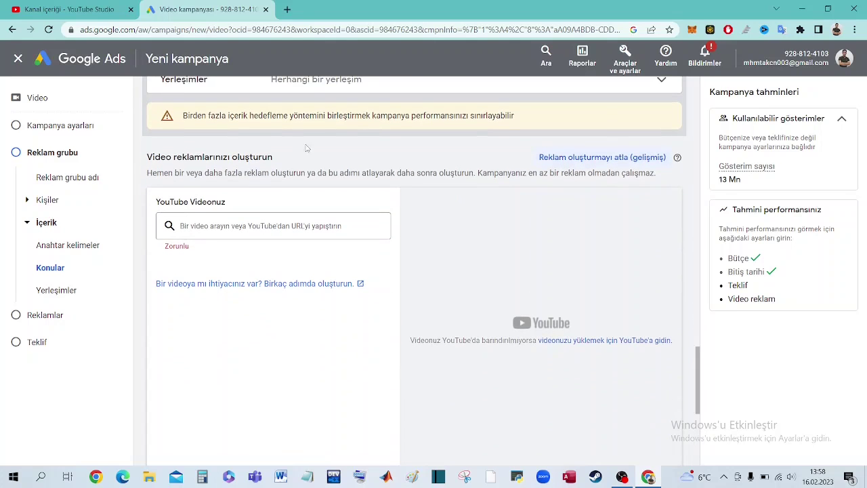
{"action": "left_click", "coordinate": [61, 4]}
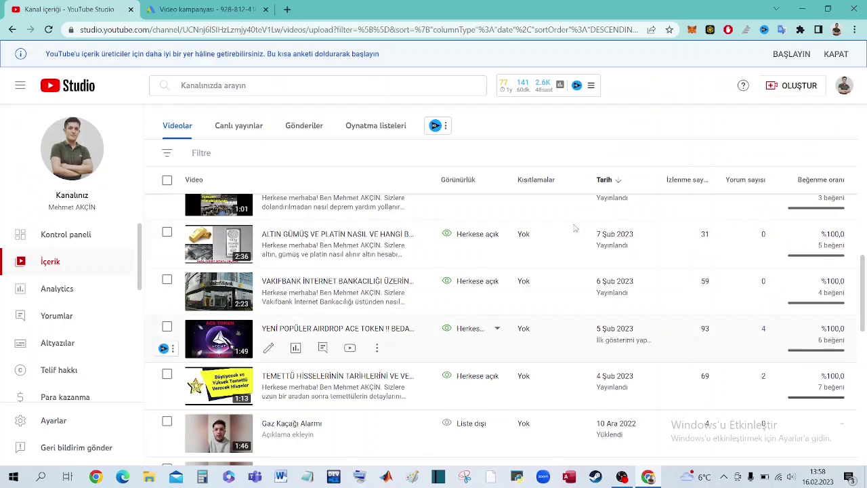
{"action": "left_click_drag", "start_coordinate": [865, 296], "coordinate": [866, 268]}
{"action": "mouse_move", "coordinate": [275, 248]}
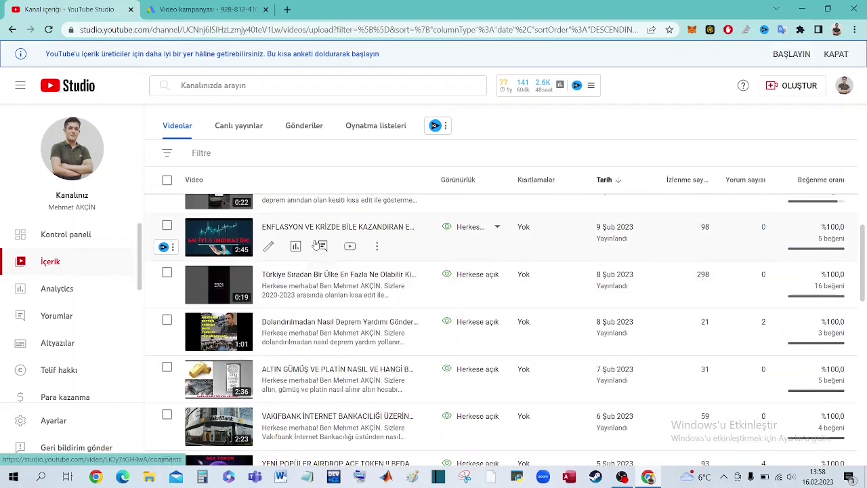
{"action": "left_click", "coordinate": [270, 247]}
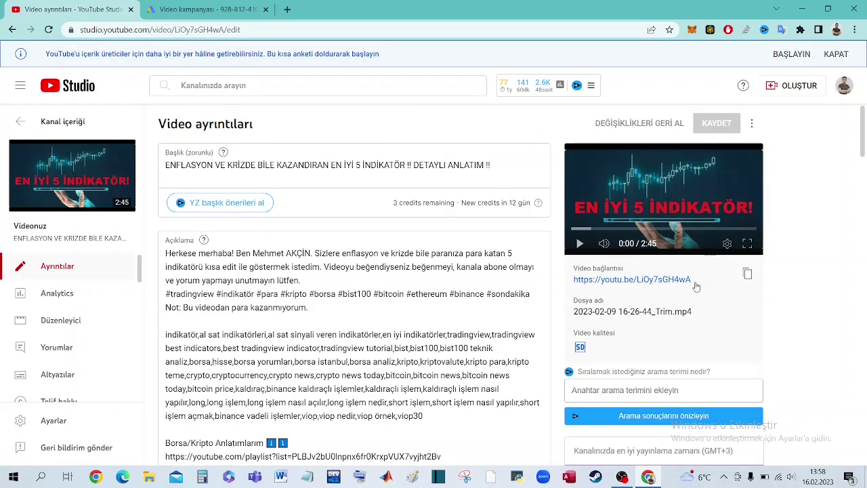
{"action": "left_click", "coordinate": [747, 273]}
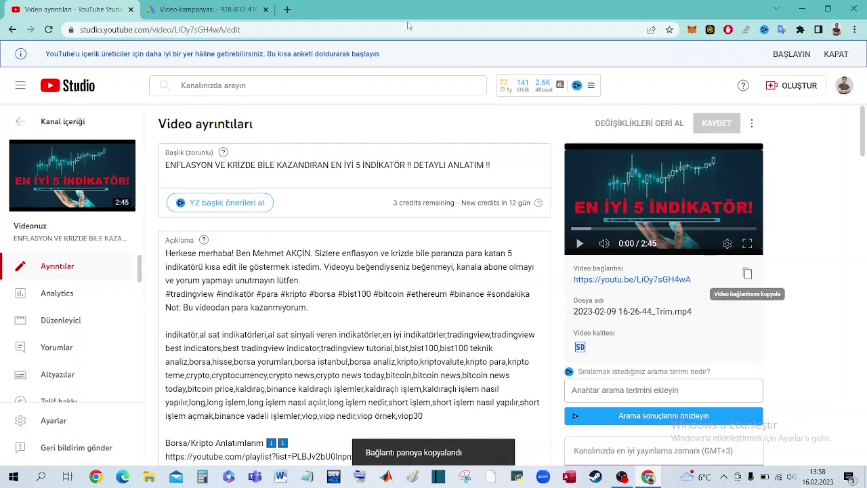
Switch back to Google Ads, add the copied link as the ad's YouTube video and choose the Feed içi video reklam format.
{"action": "left_click", "coordinate": [166, 8]}
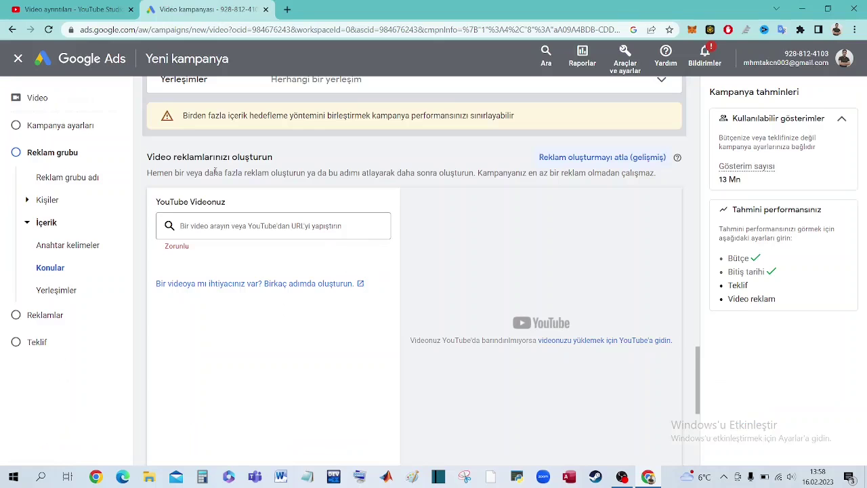
{"action": "left_click", "coordinate": [218, 225]}
{"action": "key", "text": "ctrl+v"}
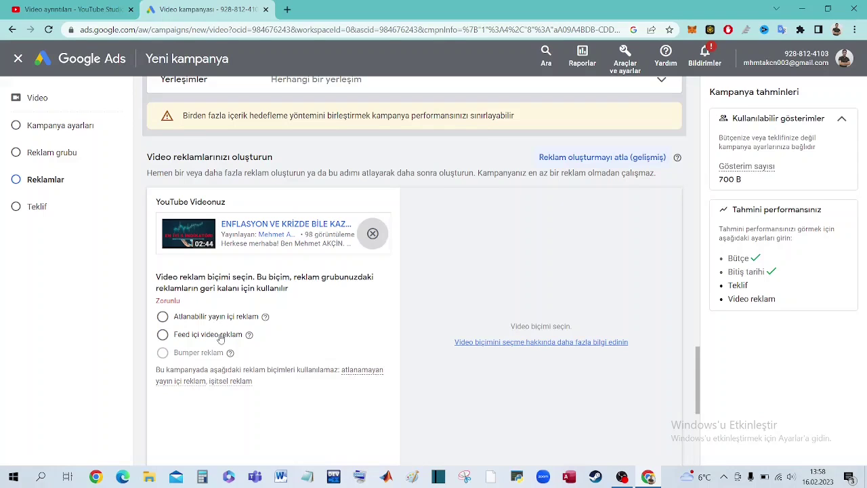
{"action": "left_click", "coordinate": [220, 339]}
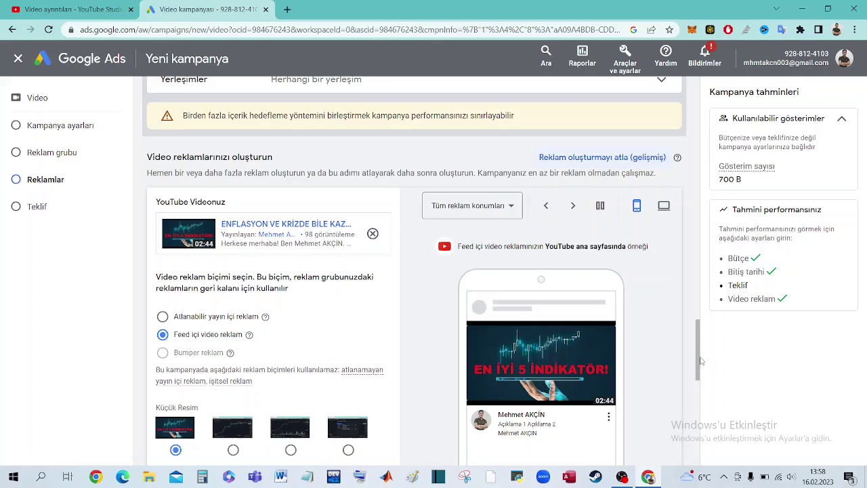
Look through the in-feed ad previews for the different YouTube placements in the mobile and desktop views.
{"action": "scroll", "coordinate": [562, 289], "scroll_direction": "down", "scroll_amount": 2}
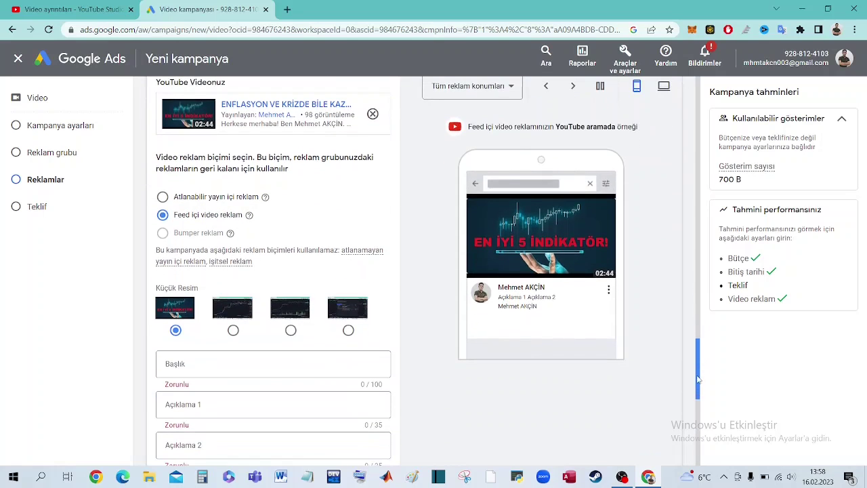
{"action": "left_click", "coordinate": [570, 90]}
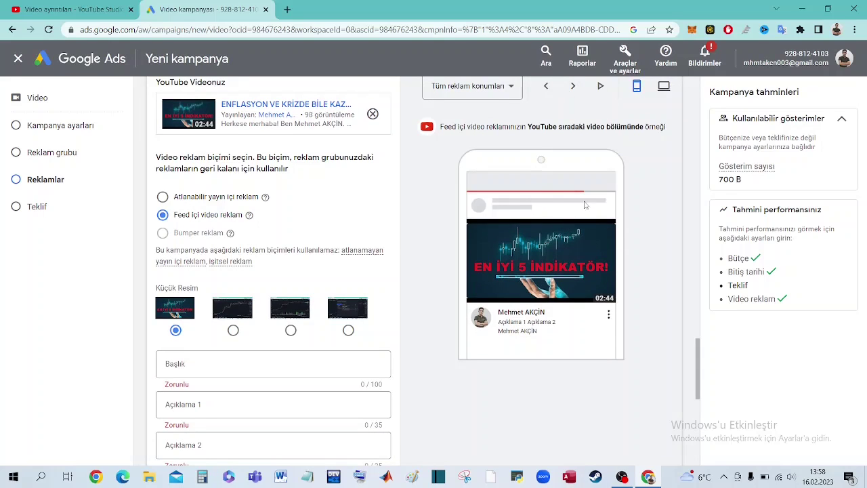
{"action": "left_click", "coordinate": [664, 86]}
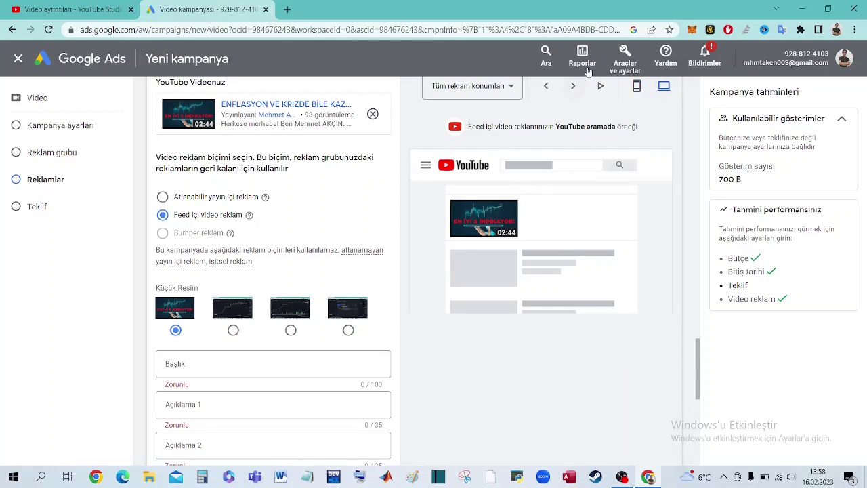
{"action": "left_click", "coordinate": [574, 86]}
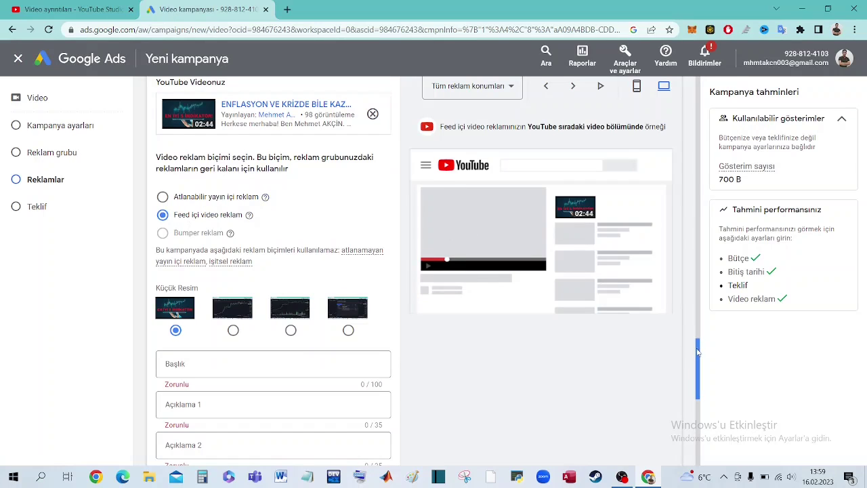
Enter the ad headline (Başlık) "Enflasyon ve Krizde Bile Kazandıran En İyi 5 İndikatör Detaylı Anlatım".
{"action": "left_click_drag", "start_coordinate": [698, 352], "coordinate": [699, 361]}
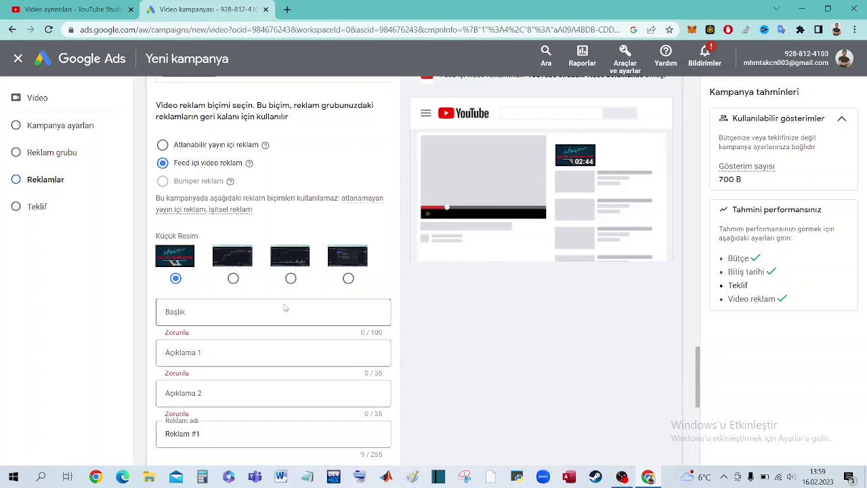
{"action": "scroll", "coordinate": [260, 324], "scroll_direction": "down", "scroll_amount": 1}
{"action": "left_click", "coordinate": [342, 289]}
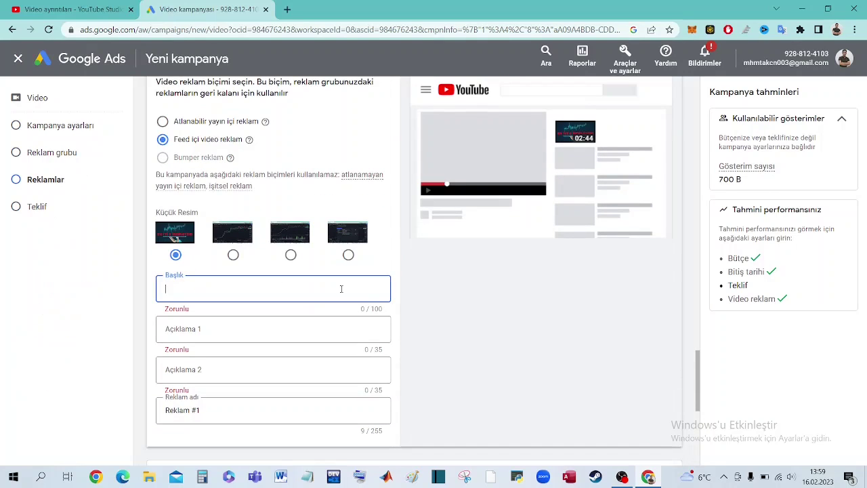
{"action": "key", "text": "ctrl+v"}
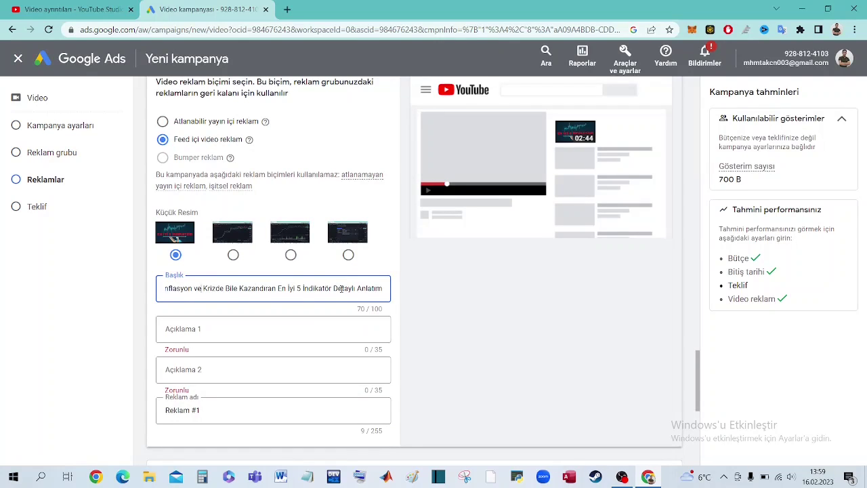
{"action": "key", "text": "Home"}
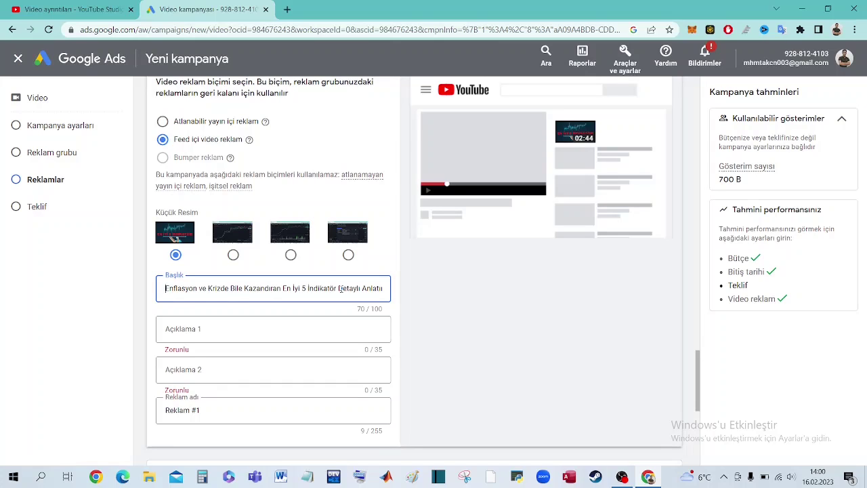
Enter "Enflasyonda bile kazanmanın yolları" as the ad's first description (Açıklama 1).
{"action": "left_click", "coordinate": [306, 331]}
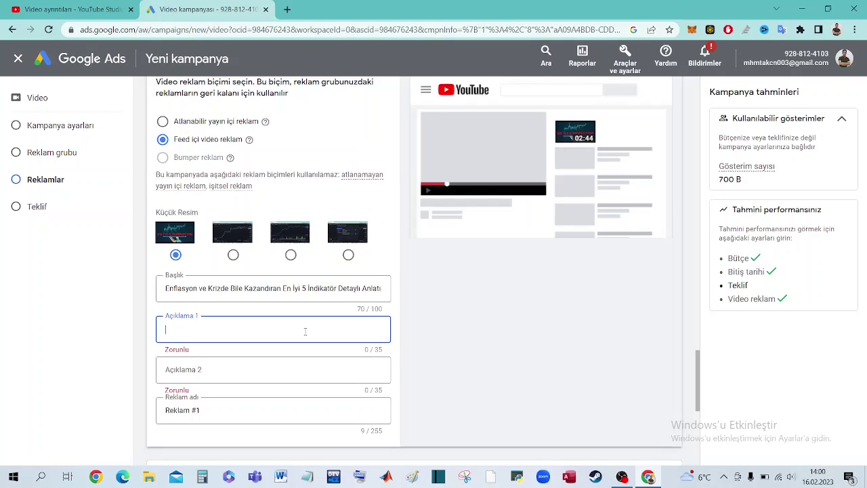
{"action": "type", "text": "Enflasyonda b"}
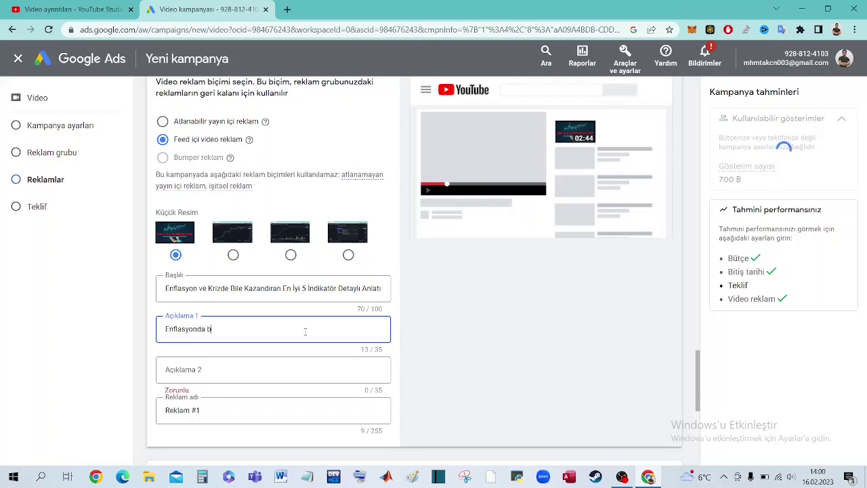
{"action": "type", "text": "ile kazandıran"}
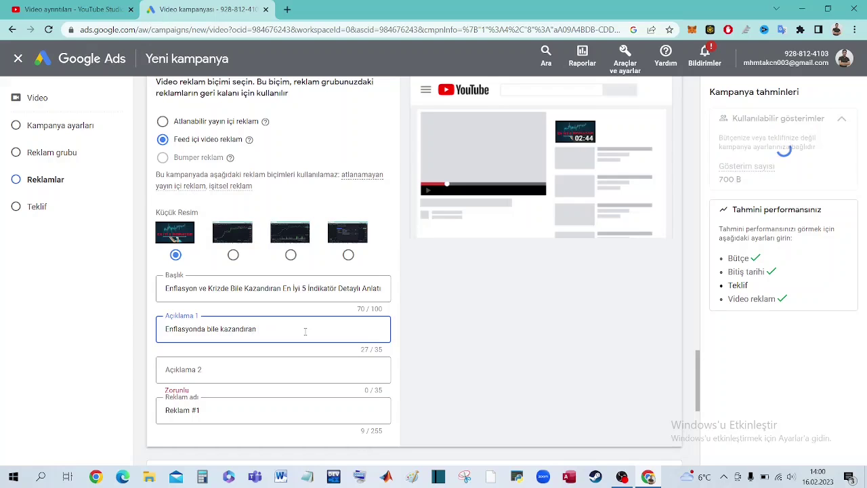
{"action": "key", "text": "BackSpace"}
{"action": "key", "text": "BackSpace"}
{"action": "key", "text": "BackSpace"}
{"action": "key", "text": "BackSpace"}
{"action": "key", "text": "BackSpace"}
{"action": "key", "text": "BackSpace"}
{"action": "type", "text": "mak için"}
{"action": "key", "text": "BackSpace"}
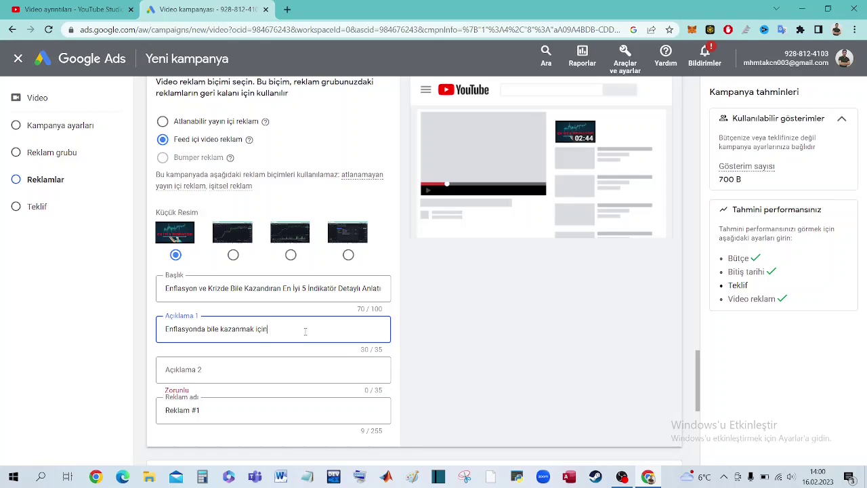
{"action": "key", "text": "BackSpace"}
{"action": "key", "text": "BackSpace"}
{"action": "key", "text": "BackSpace"}
{"action": "key", "text": "BackSpace"}
{"action": "key", "text": "BackSpace"}
{"action": "key", "text": "BackSpace"}
{"action": "type", "text": "nın"}
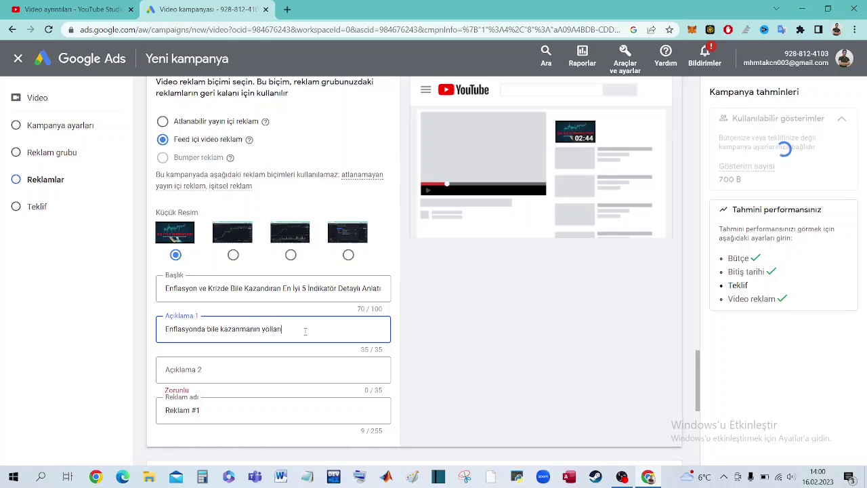
Enter "Daha fazlası için kanala tıkla" as the ad's second description (Açıklama 2).
{"action": "left_click", "coordinate": [270, 366]}
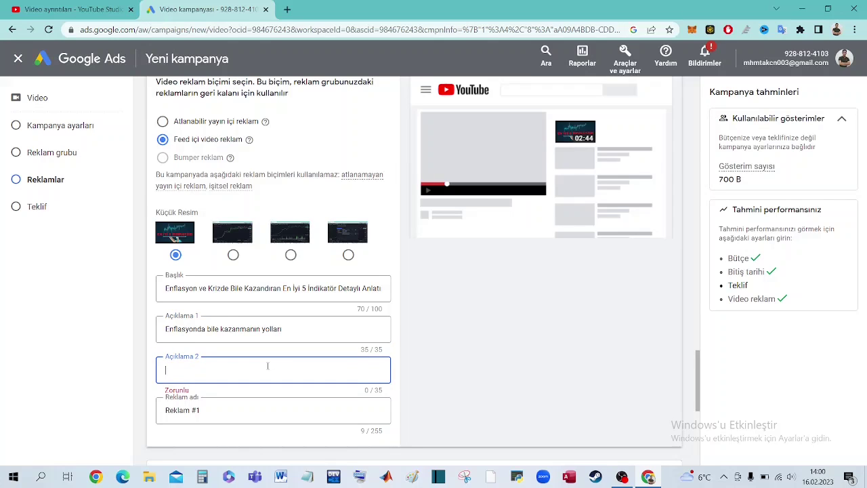
{"action": "type", "text": "E"}
{"action": "key", "text": "BackSpace"}
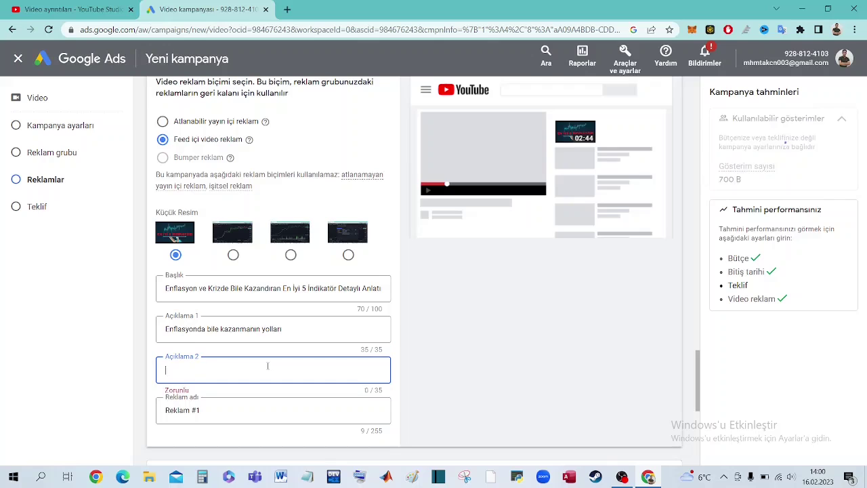
{"action": "type", "text": "Daha fazlası için kana"}
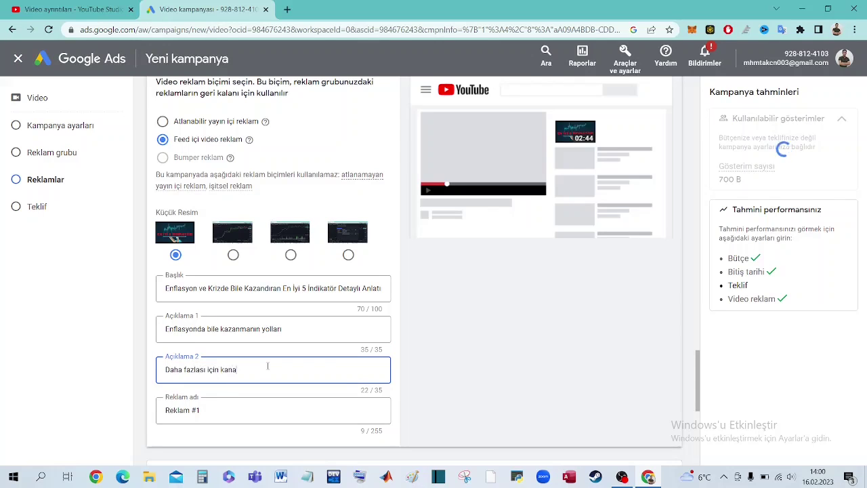
{"action": "type", "text": "la tıkla"}
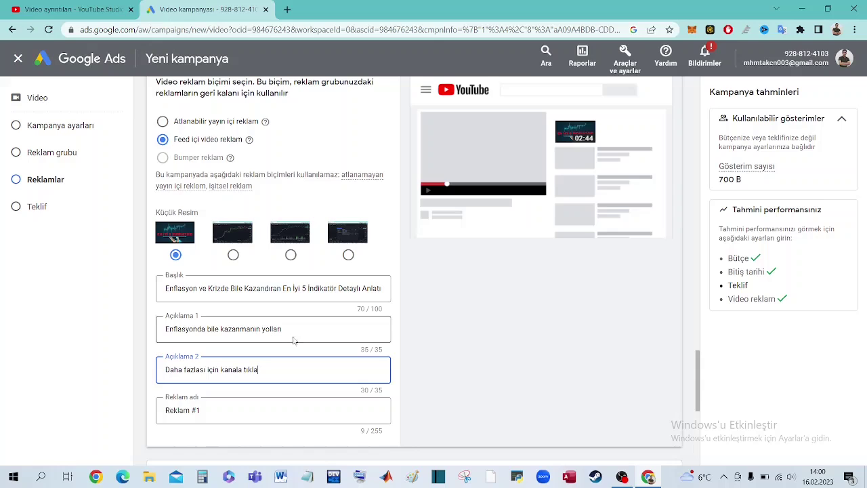
Name the ad (Reklam adı) "Enflasyon ve Krizde Bile Kazandıran En İyi 5 İndikatör Detaylı Anlatım".
{"action": "left_click_drag", "start_coordinate": [229, 407], "coordinate": [157, 413]}
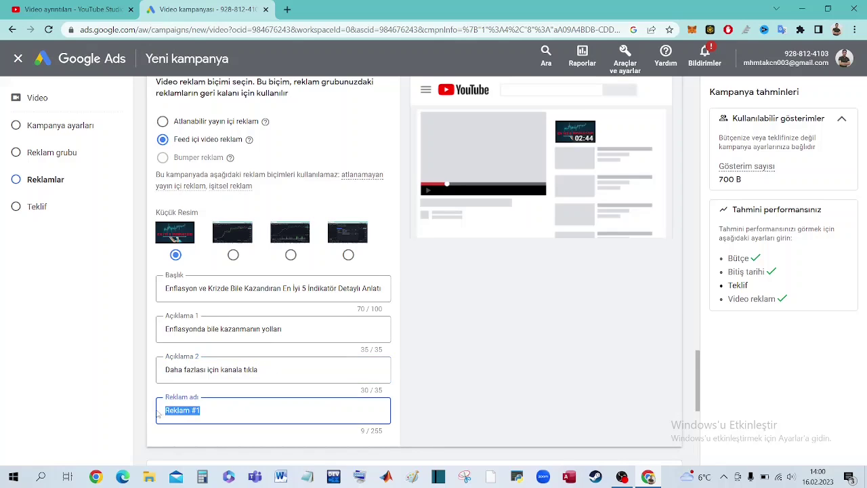
{"action": "type", "text": "Enflasyon ve Krizde Bile Kazandıran En İyi 5 İndikatör Detaylı Anlatım"}
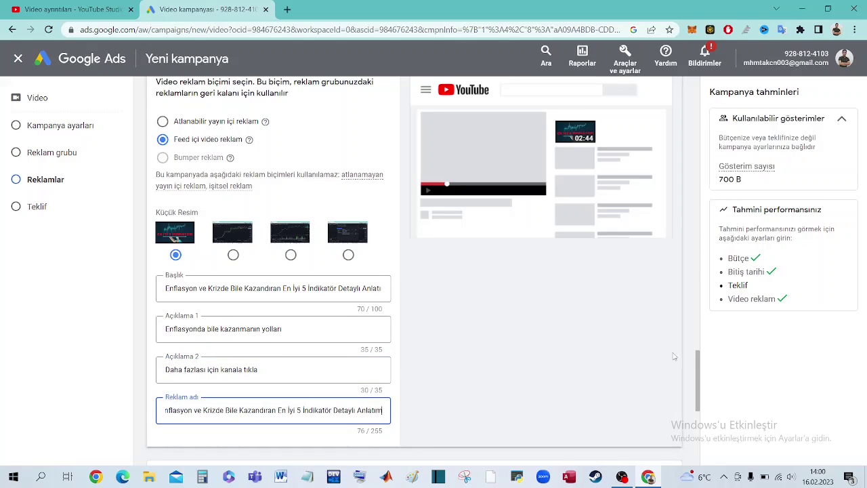
Set the ad group's maximum cost-per-view bid (Maksimum GBM teklifi) to the suggested ₺0,17.
{"action": "left_click_drag", "start_coordinate": [698, 362], "coordinate": [696, 409]}
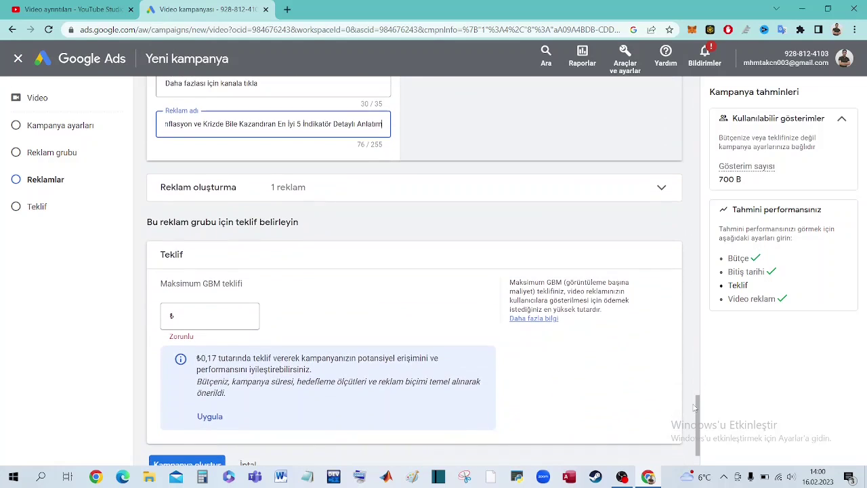
{"action": "left_click", "coordinate": [212, 318]}
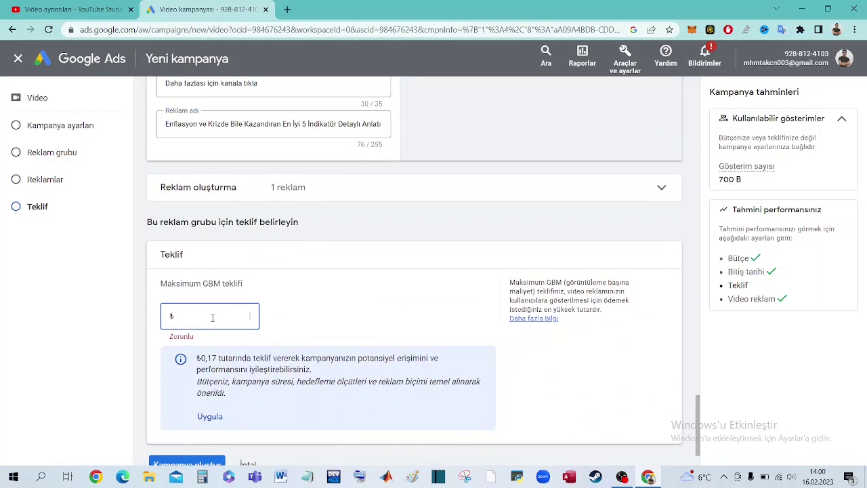
{"action": "left_click_drag", "start_coordinate": [198, 358], "coordinate": [221, 358]}
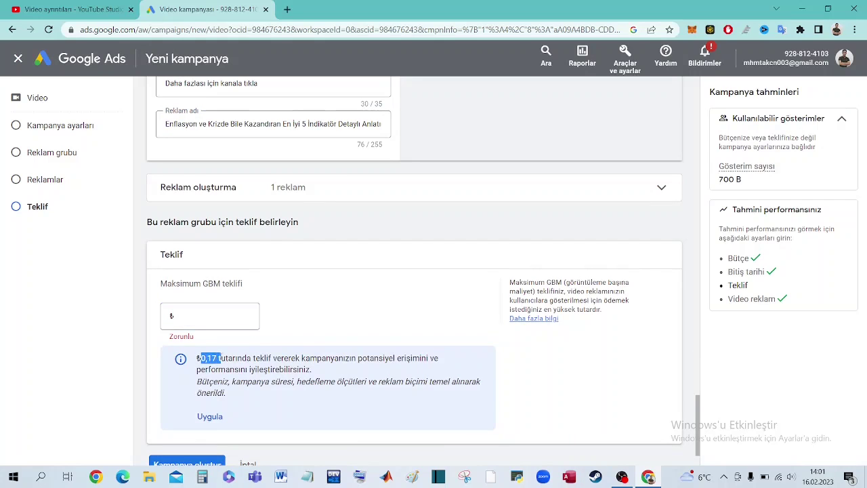
{"action": "left_click", "coordinate": [242, 314]}
{"action": "type", "text": "0"}
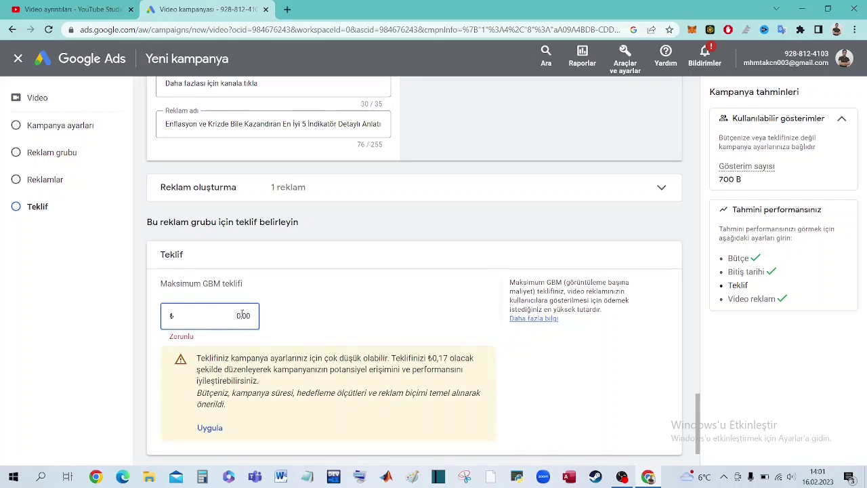
{"action": "type", "text": ",17"}
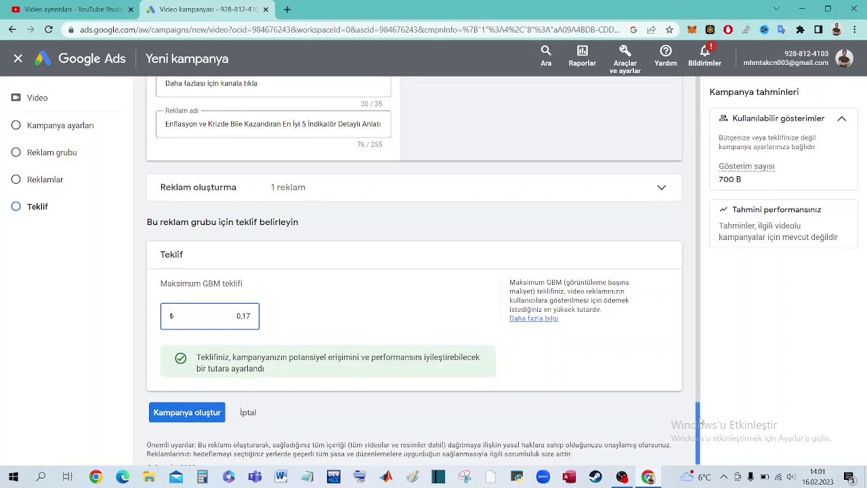
Create the campaign and review the ad group and ad details in its settings summary.
{"action": "scroll", "coordinate": [701, 430], "scroll_direction": "down", "scroll_amount": 1}
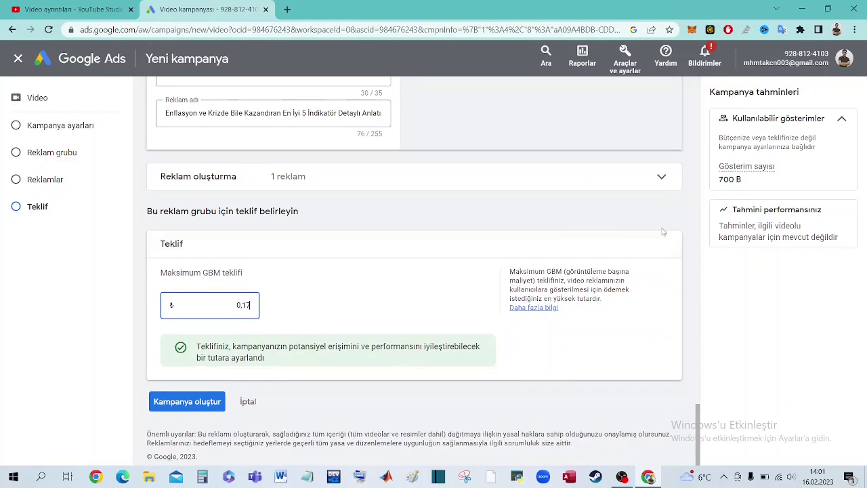
{"action": "left_click", "coordinate": [195, 401]}
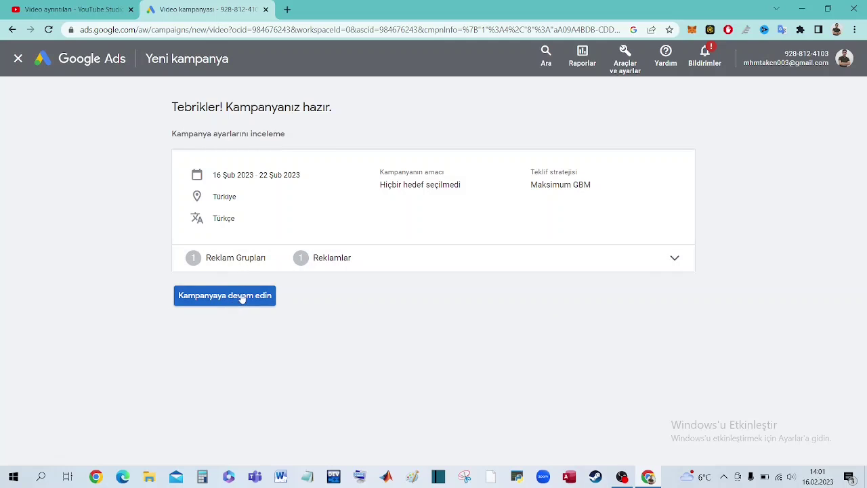
{"action": "left_click", "coordinate": [407, 259]}
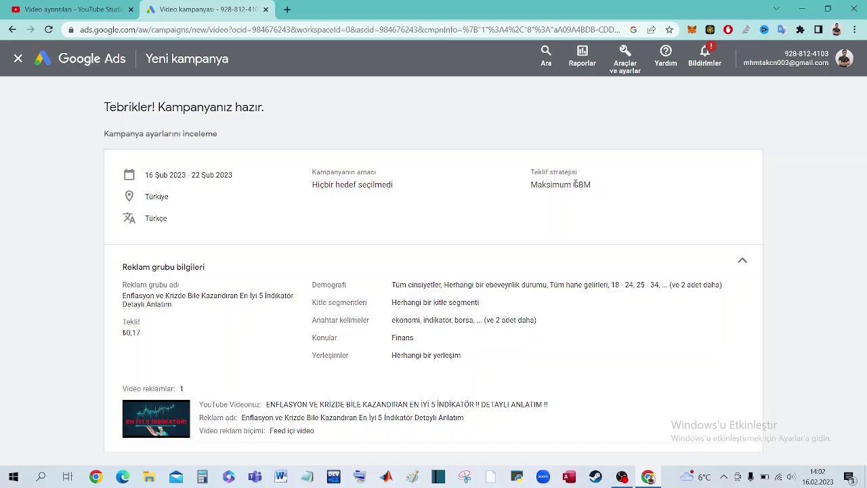
{"action": "left_click", "coordinate": [743, 261]}
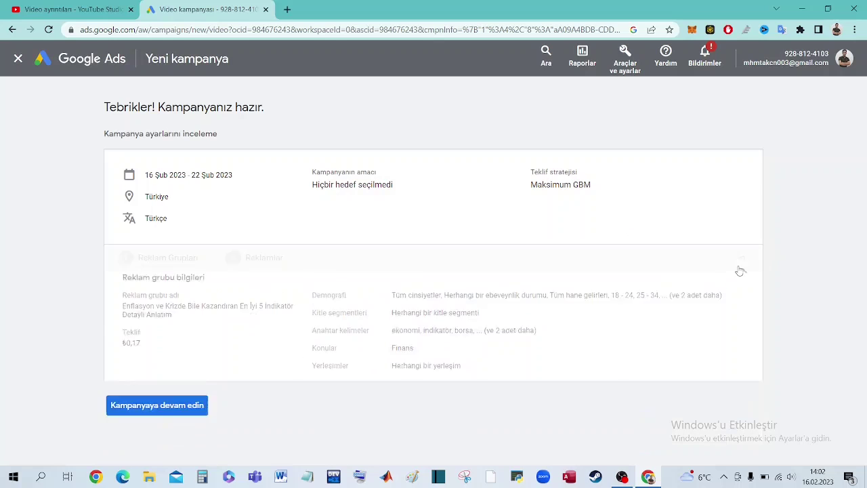
Continue to the created campaign and check its ad group's entry in the ad groups table.
{"action": "left_click", "coordinate": [157, 300]}
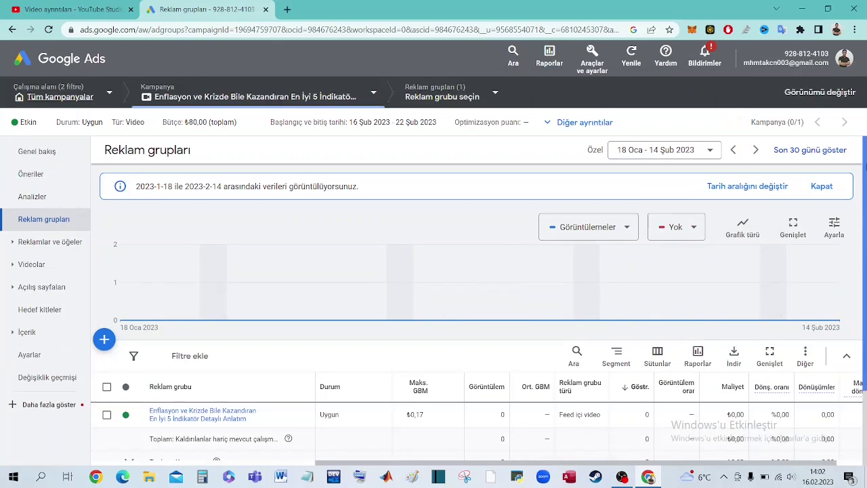
{"action": "scroll", "coordinate": [866, 224], "scroll_direction": "down", "scroll_amount": 1}
{"action": "scroll", "coordinate": [865, 225], "scroll_direction": "down", "scroll_amount": 1}
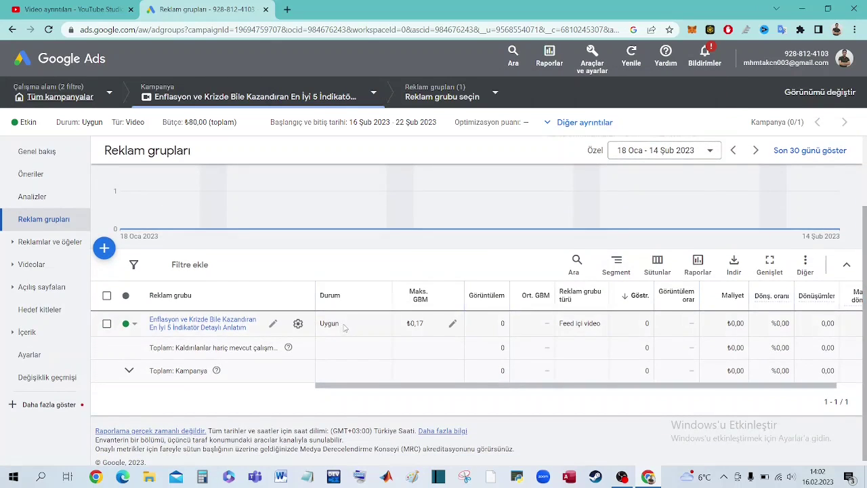